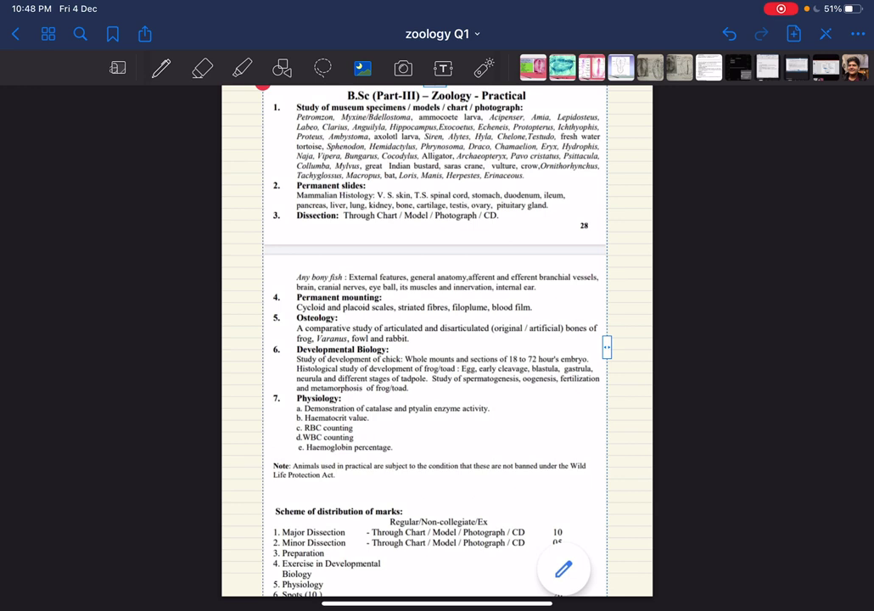
- Add a small black ink mark beside the Practical heading, then circle the heading with a red laser stroke
{"action": "left_click", "coordinate": [162, 68]}
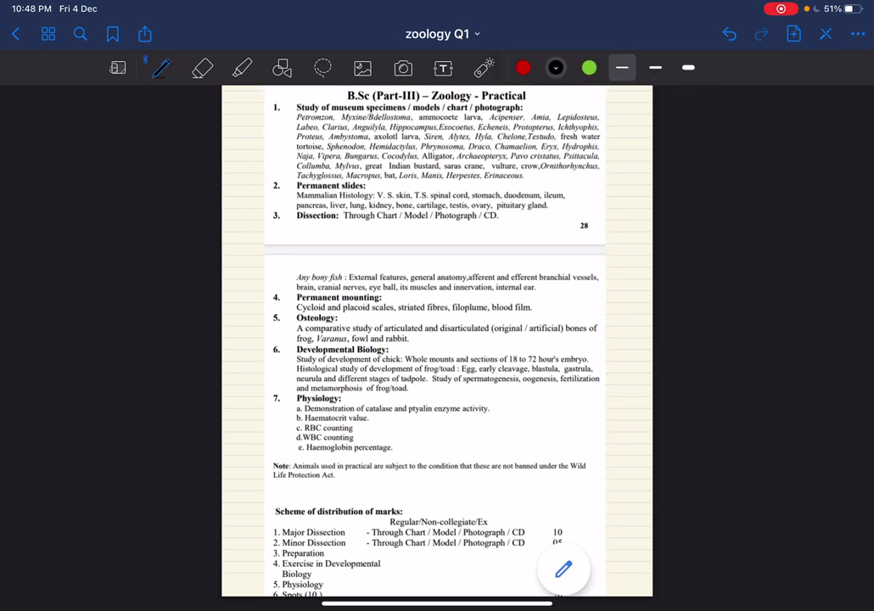
{"action": "left_click_drag", "start_coordinate": [532, 100], "coordinate": [553, 98]}
{"action": "left_click", "coordinate": [523, 68]}
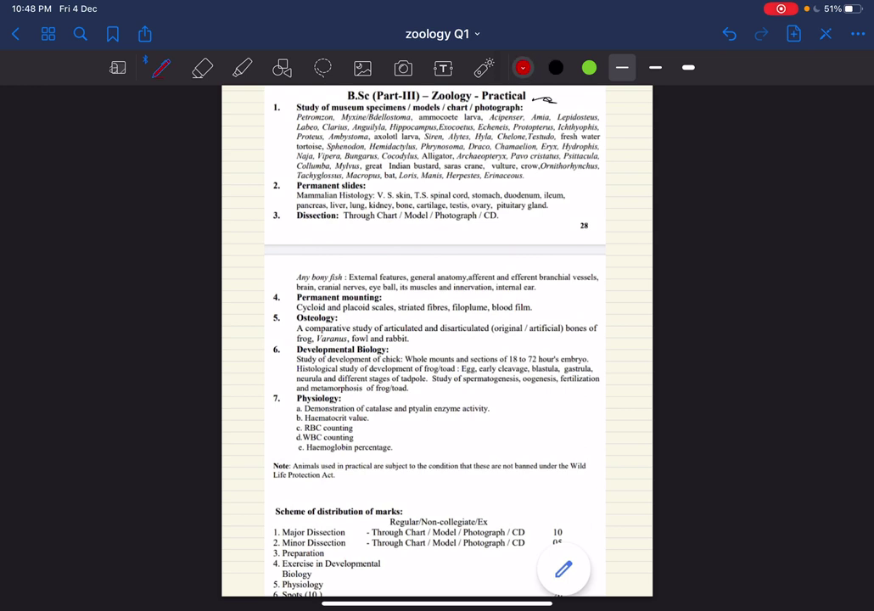
{"action": "left_click", "coordinate": [484, 68]}
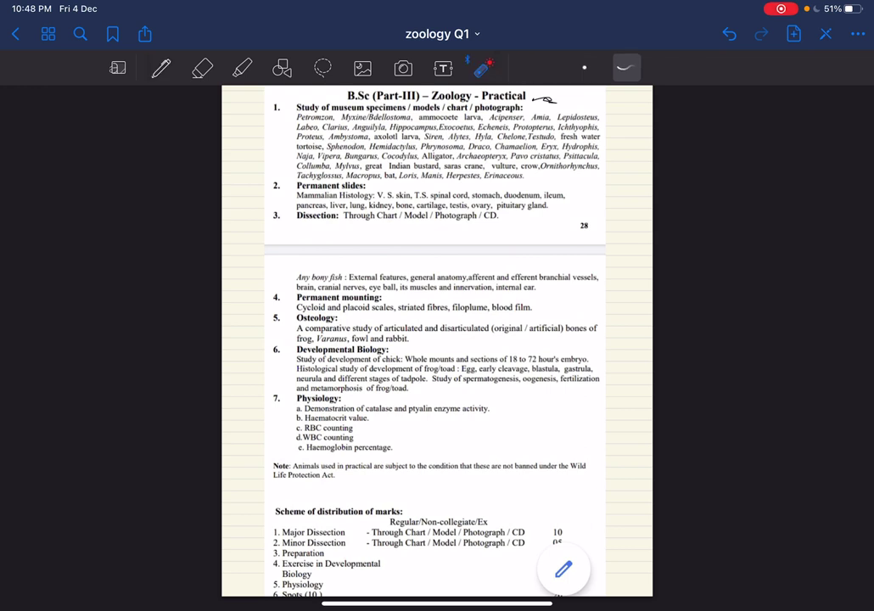
{"action": "mouse_move", "coordinate": [537, 87]}
{"action": "left_mouse_down"}
{"action": "mouse_move", "coordinate": [314, 95]}
{"action": "mouse_move", "coordinate": [471, 123]}
{"action": "left_mouse_up"}
- Laser-point museum specimens, Permanent slides, Through Chart / Model / Photograph, and Cycloid and placoid scales
{"action": "left_click_drag", "start_coordinate": [292, 117], "coordinate": [520, 107]}
{"action": "left_click_drag", "start_coordinate": [285, 195], "coordinate": [377, 192]}
{"action": "scroll", "coordinate": [436, 340], "scroll_direction": "down", "scroll_amount": 2}
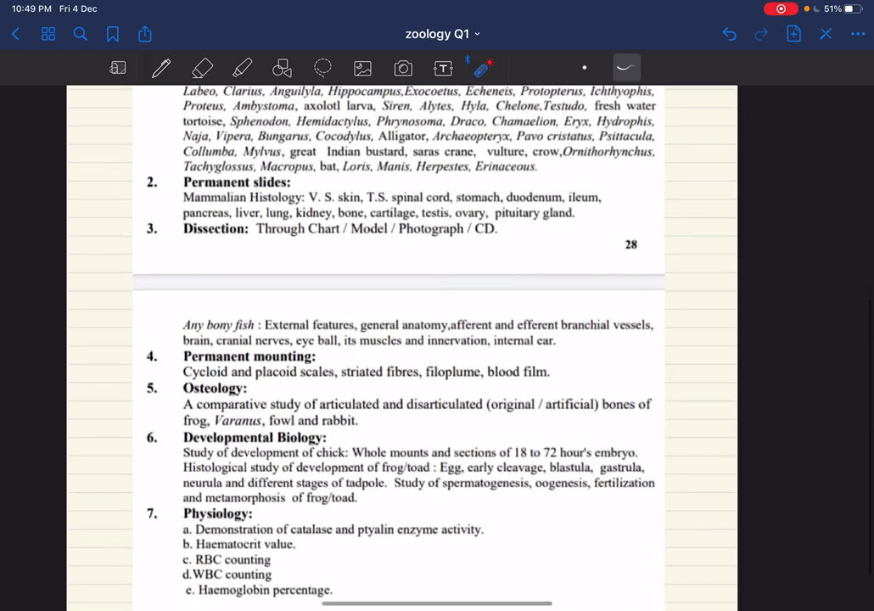
{"action": "scroll", "coordinate": [437, 340], "scroll_direction": "up", "scroll_amount": 3}
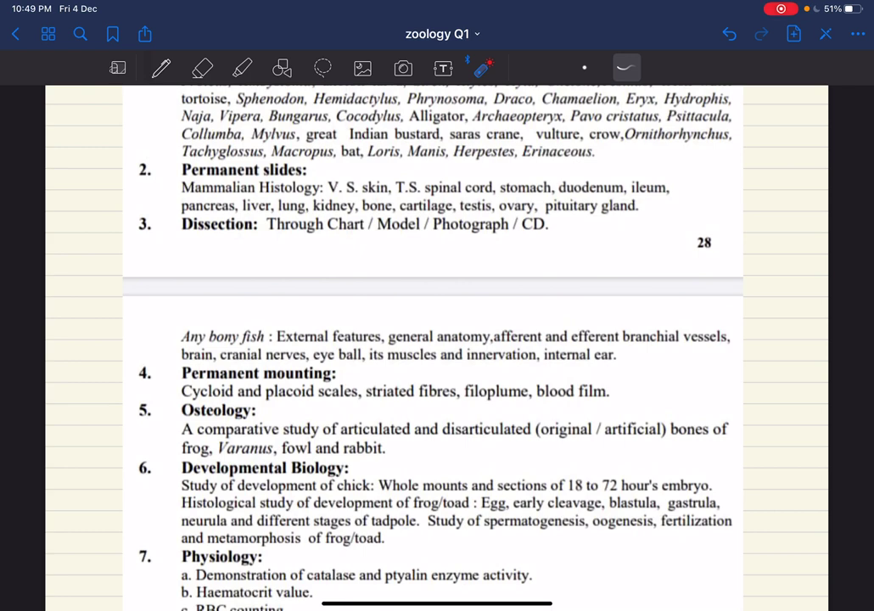
{"action": "left_click_drag", "start_coordinate": [273, 240], "coordinate": [509, 240]}
{"action": "scroll", "coordinate": [437, 339], "scroll_direction": "down", "scroll_amount": 5}
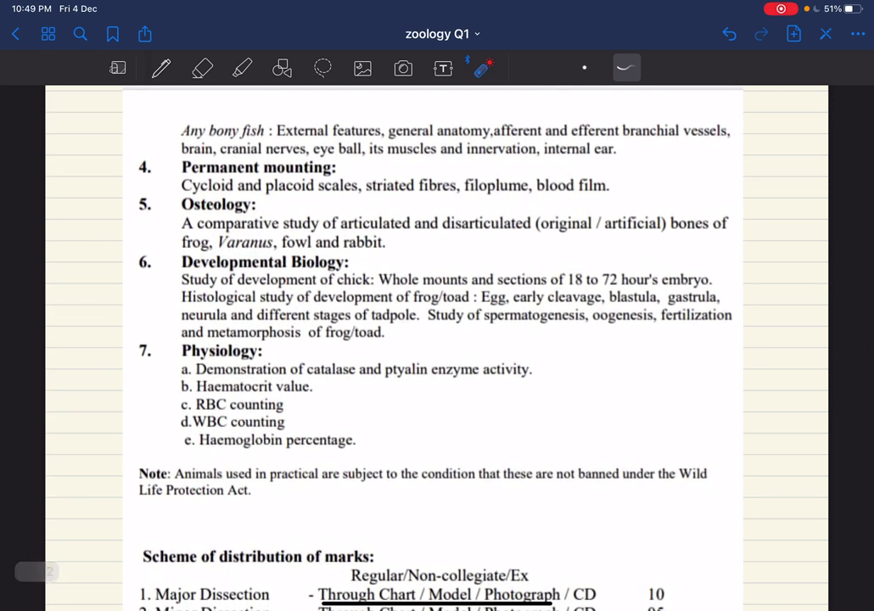
{"action": "left_click_drag", "start_coordinate": [180, 188], "coordinate": [455, 195]}
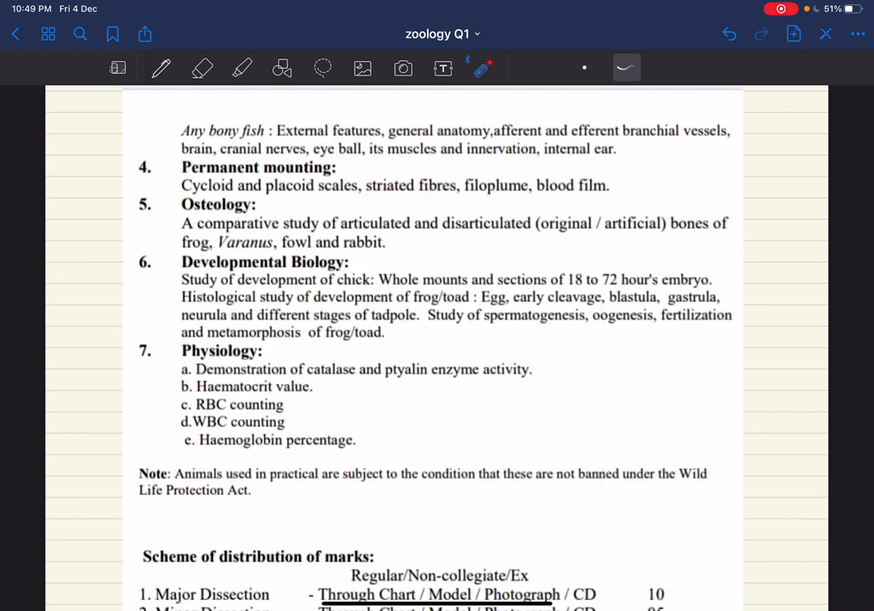
{"action": "left_click_drag", "start_coordinate": [466, 194], "coordinate": [521, 198]}
{"action": "left_click_drag", "start_coordinate": [538, 192], "coordinate": [610, 191]}
{"action": "left_click_drag", "start_coordinate": [178, 247], "coordinate": [403, 246]}
{"action": "left_click_drag", "start_coordinate": [170, 239], "coordinate": [171, 348]}
{"action": "left_click_drag", "start_coordinate": [180, 286], "coordinate": [374, 280]}
{"action": "mouse_move", "coordinate": [377, 291]}
{"action": "left_mouse_down"}
{"action": "mouse_move", "coordinate": [472, 289]}
{"action": "mouse_move", "coordinate": [572, 380]}
{"action": "mouse_move", "coordinate": [622, 399]}
{"action": "left_mouse_up"}
{"action": "left_click", "coordinate": [201, 68]}
{"action": "left_click", "coordinate": [483, 68]}
{"action": "mouse_move", "coordinate": [618, 356]}
{"action": "left_mouse_down"}
{"action": "mouse_move", "coordinate": [636, 398]}
{"action": "mouse_move", "coordinate": [627, 359]}
{"action": "left_mouse_up"}
{"action": "left_click_drag", "start_coordinate": [560, 287], "coordinate": [712, 286]}
{"action": "left_click_drag", "start_coordinate": [176, 304], "coordinate": [470, 301]}
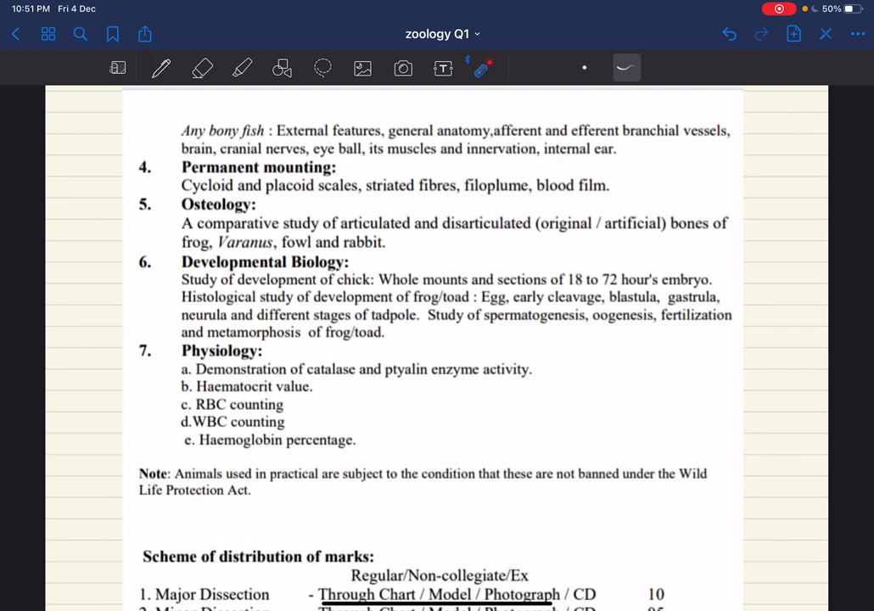
{"action": "left_click_drag", "start_coordinate": [477, 303], "coordinate": [717, 302]}
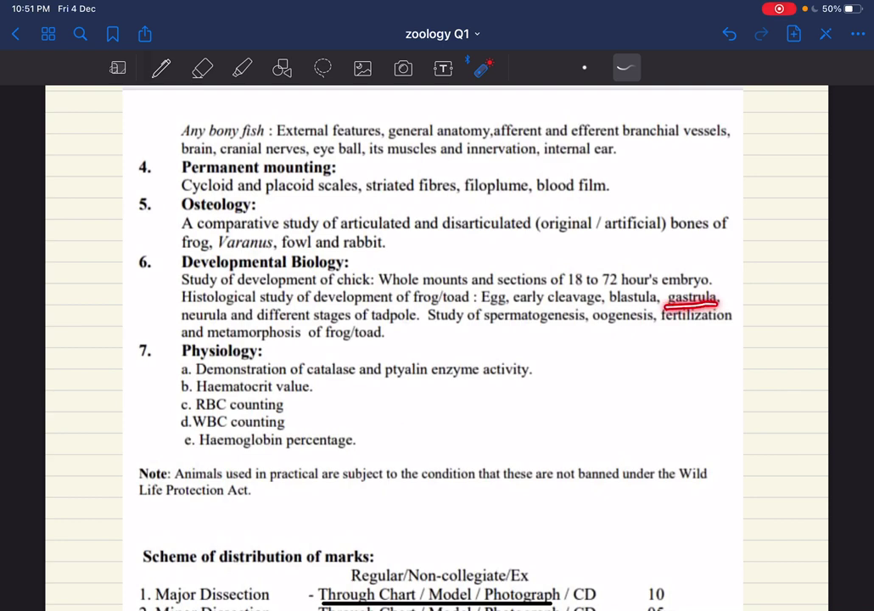
{"action": "left_click_drag", "start_coordinate": [180, 318], "coordinate": [424, 315]}
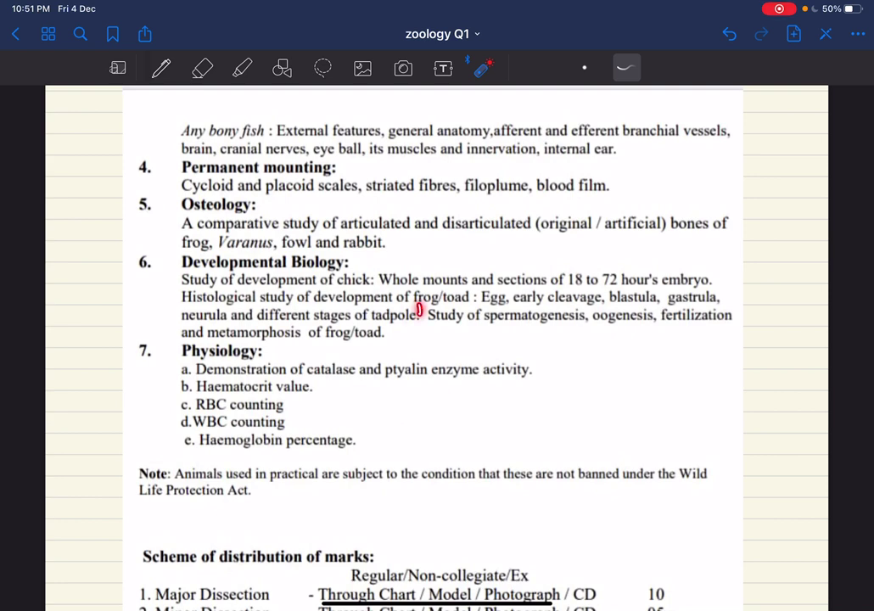
{"action": "left_click_drag", "start_coordinate": [430, 328], "coordinate": [603, 325]}
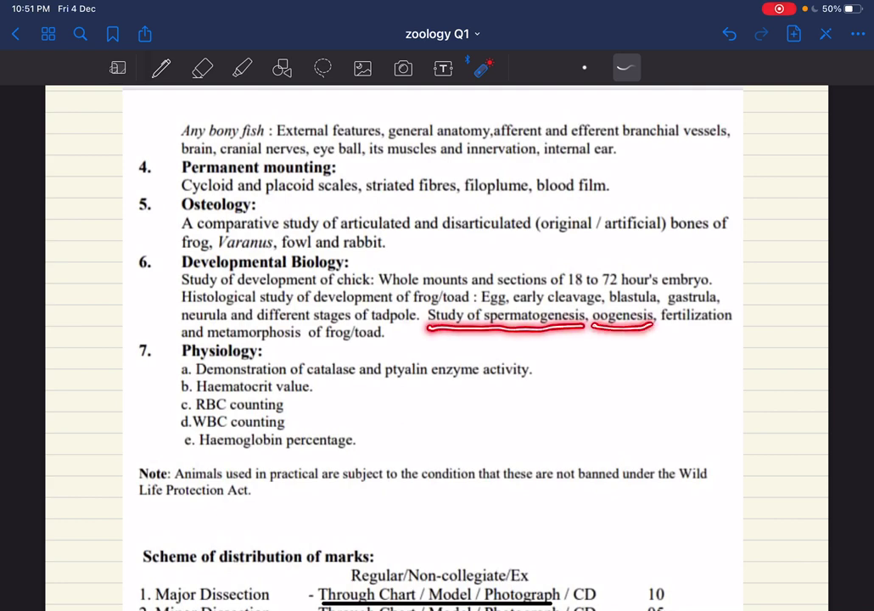
{"action": "left_click_drag", "start_coordinate": [665, 326], "coordinate": [736, 327]}
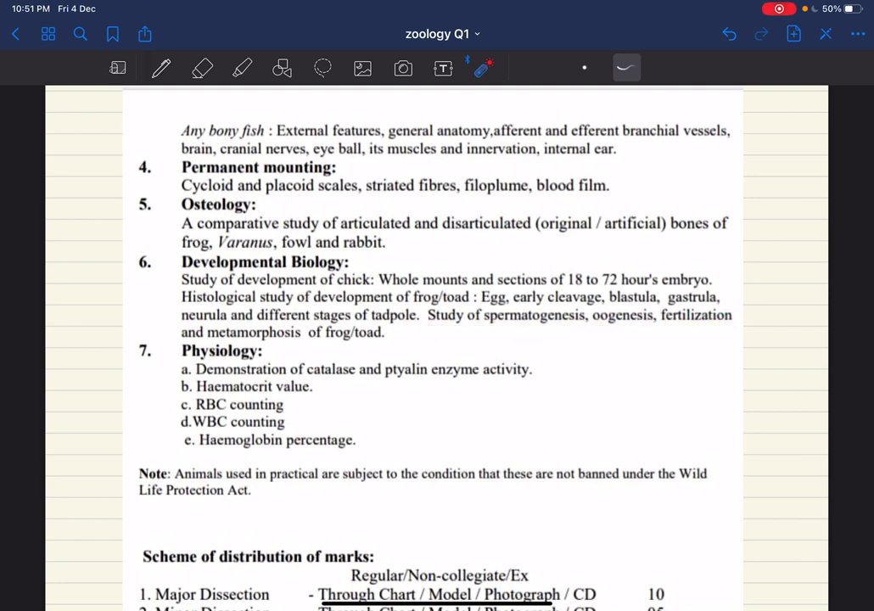
{"action": "left_click_drag", "start_coordinate": [183, 340], "coordinate": [393, 341]}
{"action": "left_click_drag", "start_coordinate": [488, 325], "coordinate": [730, 327]}
{"action": "left_click_drag", "start_coordinate": [229, 341], "coordinate": [307, 342]}
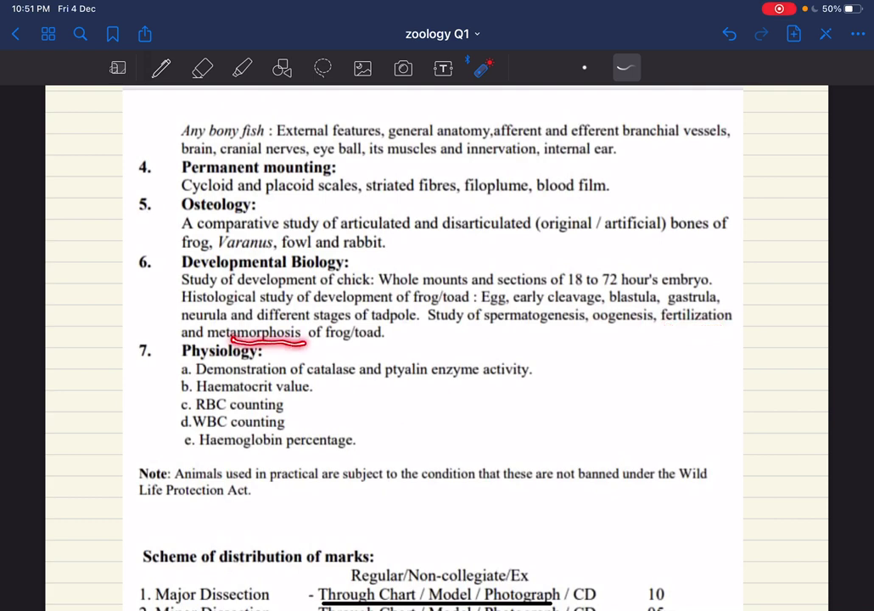
{"action": "mouse_move", "coordinate": [396, 335]}
{"action": "left_mouse_down"}
{"action": "mouse_move", "coordinate": [423, 333]}
{"action": "mouse_move", "coordinate": [411, 331]}
{"action": "left_mouse_up"}
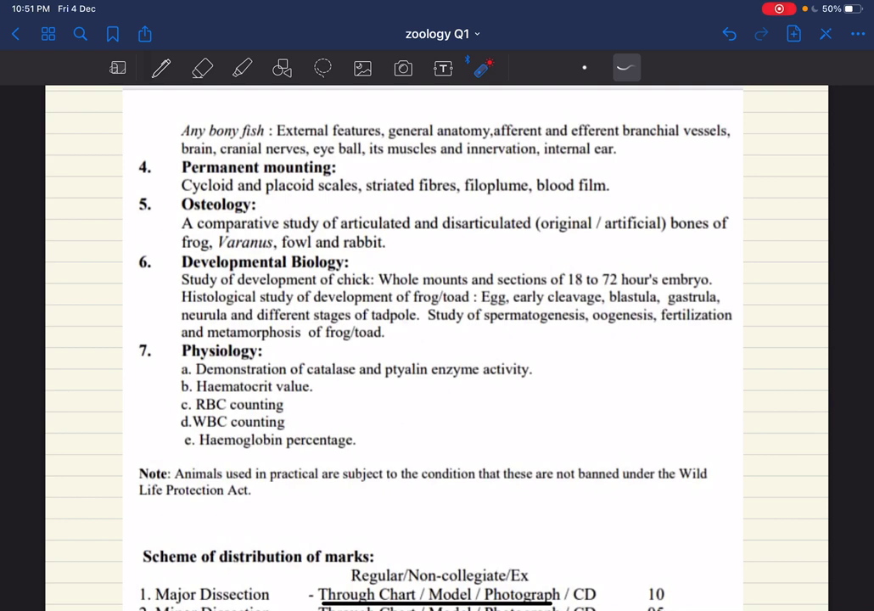
{"action": "left_click_drag", "start_coordinate": [311, 379], "coordinate": [501, 378]}
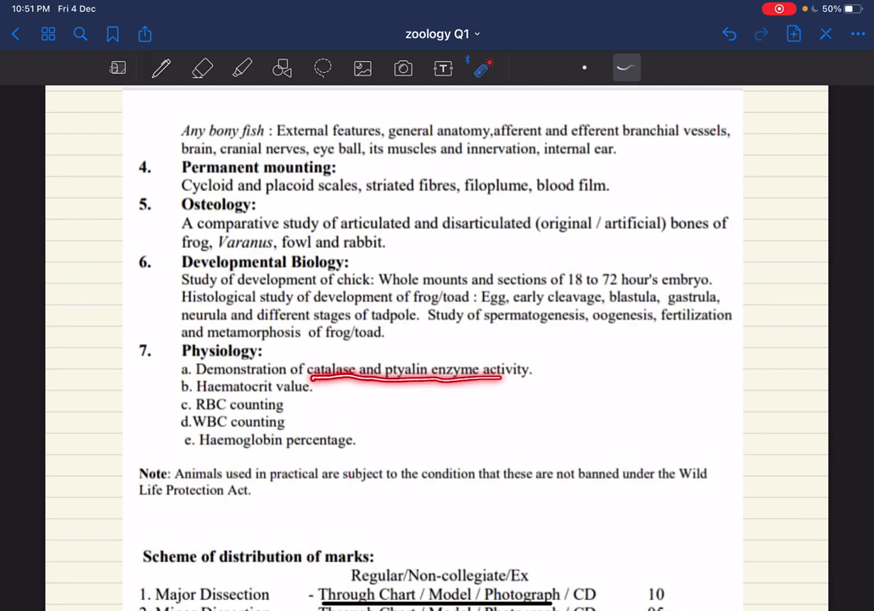
{"action": "left_click_drag", "start_coordinate": [216, 394], "coordinate": [306, 386]}
{"action": "mouse_move", "coordinate": [193, 409]}
{"action": "left_mouse_down"}
{"action": "mouse_move", "coordinate": [306, 412]}
{"action": "mouse_move", "coordinate": [188, 422]}
{"action": "mouse_move", "coordinate": [302, 449]}
{"action": "mouse_move", "coordinate": [363, 449]}
{"action": "left_mouse_up"}
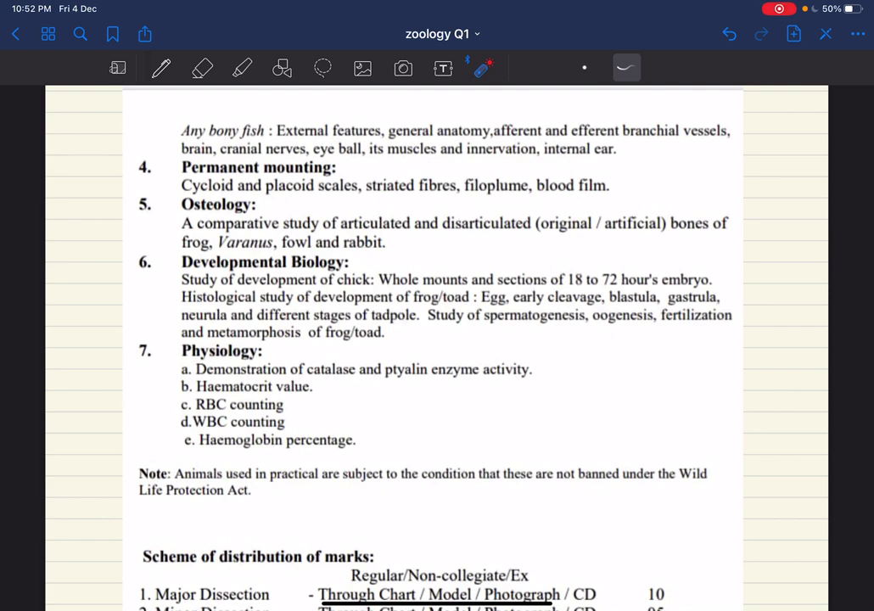
- Draw a red ink loop around the Developmental Biology item 6 with the pen
{"action": "scroll", "coordinate": [436, 340], "scroll_direction": "down", "scroll_amount": 3}
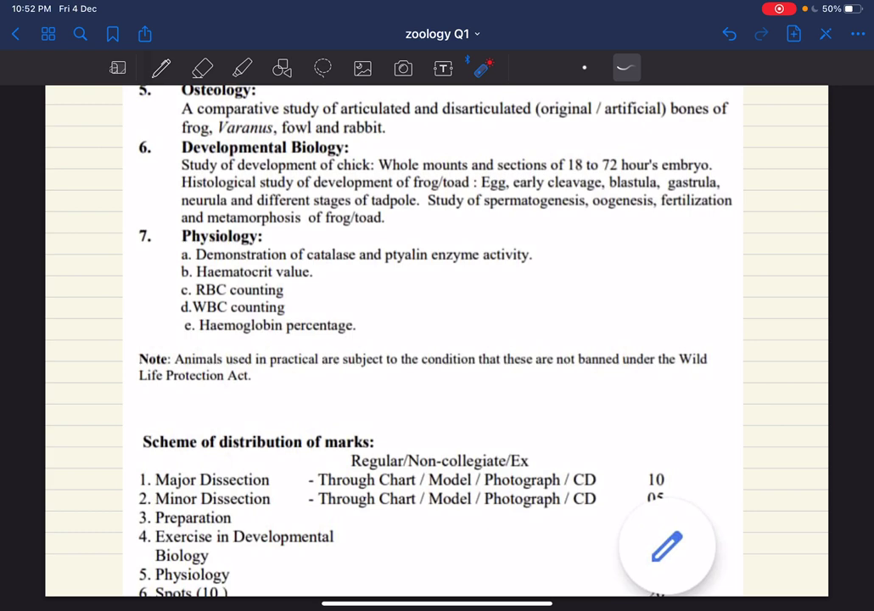
{"action": "scroll", "coordinate": [437, 340], "scroll_direction": "up", "scroll_amount": 4}
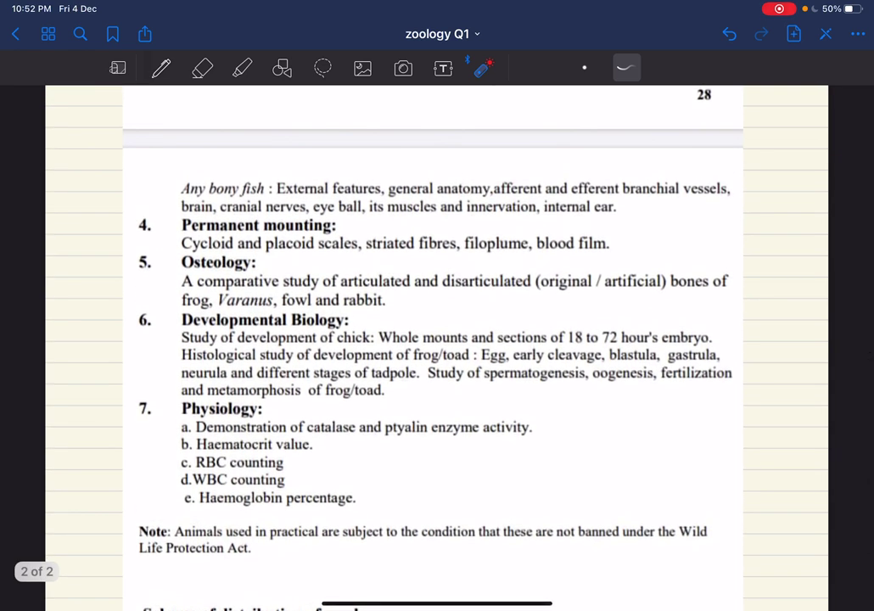
{"action": "left_click", "coordinate": [160, 68]}
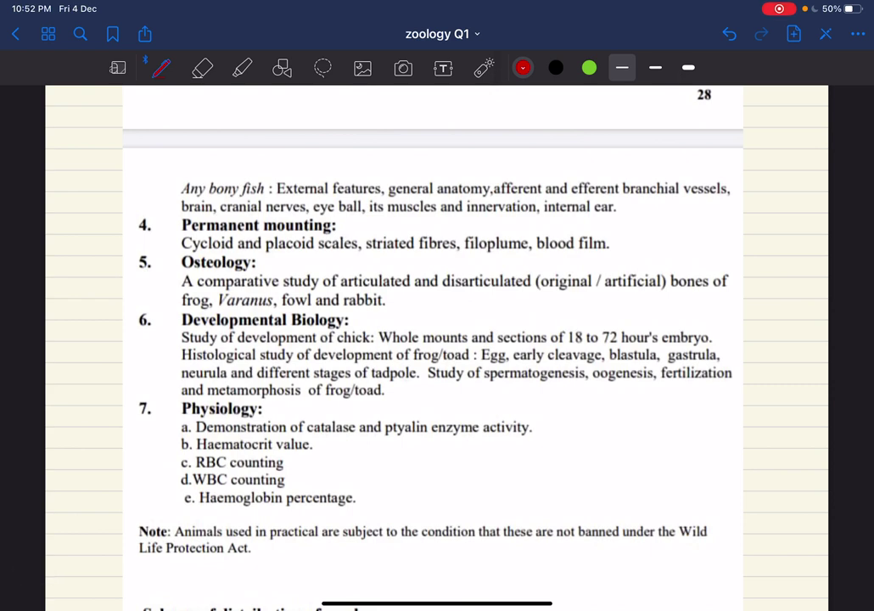
{"action": "mouse_move", "coordinate": [404, 313]}
{"action": "left_mouse_down"}
{"action": "mouse_move", "coordinate": [223, 300]}
{"action": "mouse_move", "coordinate": [156, 368]}
{"action": "mouse_move", "coordinate": [255, 399]}
{"action": "mouse_move", "coordinate": [431, 402]}
{"action": "mouse_move", "coordinate": [577, 393]}
{"action": "mouse_move", "coordinate": [710, 336]}
{"action": "mouse_move", "coordinate": [509, 315]}
{"action": "mouse_move", "coordinate": [352, 311]}
{"action": "left_mouse_up"}
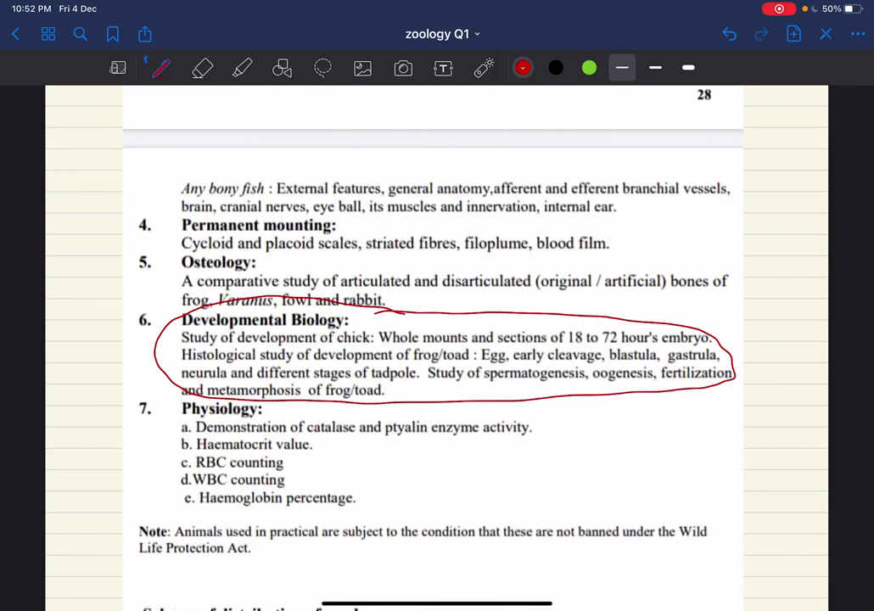
{"action": "scroll", "coordinate": [437, 356], "scroll_direction": "down", "scroll_amount": 5}
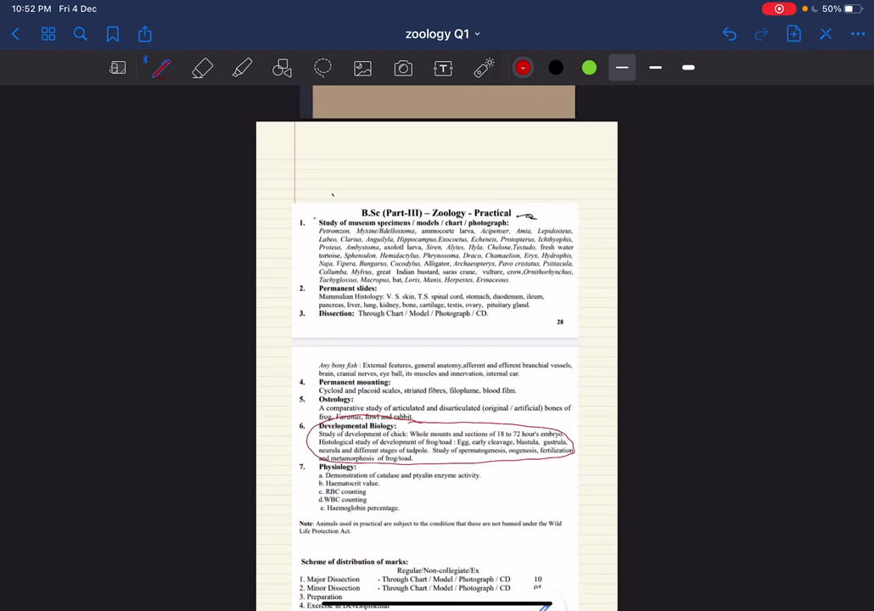
- Insert the syllabus screenshot, move it lower and enlarge it to cover the page
{"action": "left_click", "coordinate": [484, 68]}
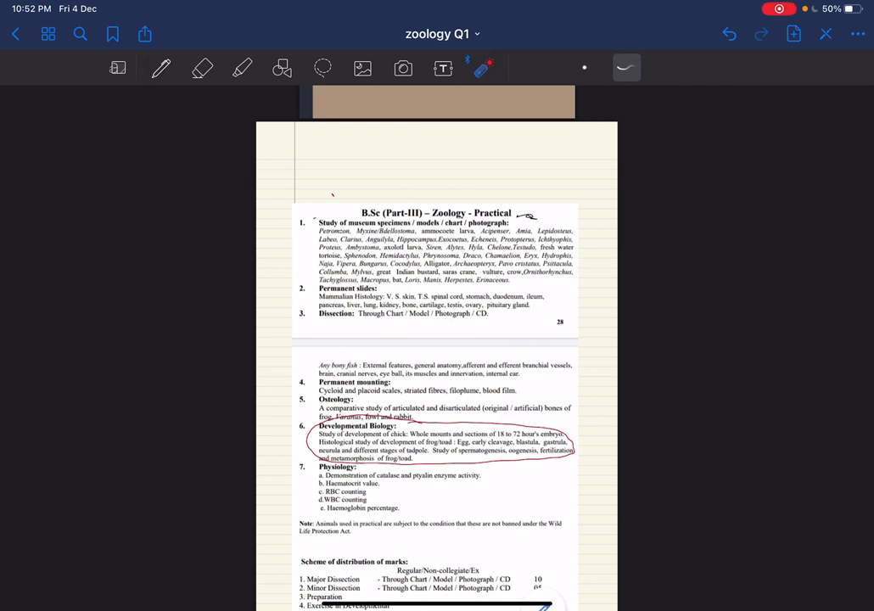
{"action": "left_click", "coordinate": [161, 68]}
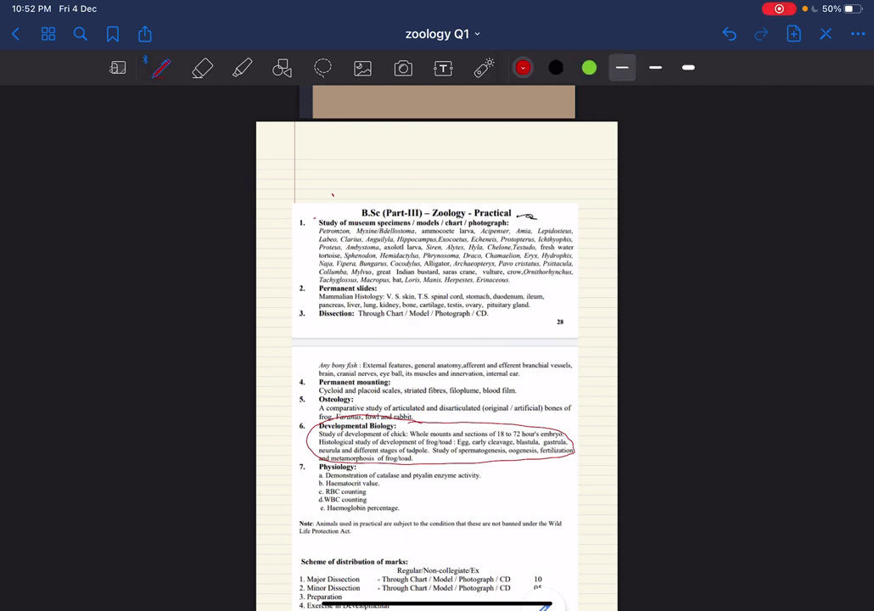
{"action": "scroll", "coordinate": [437, 339], "scroll_direction": "down", "scroll_amount": 3}
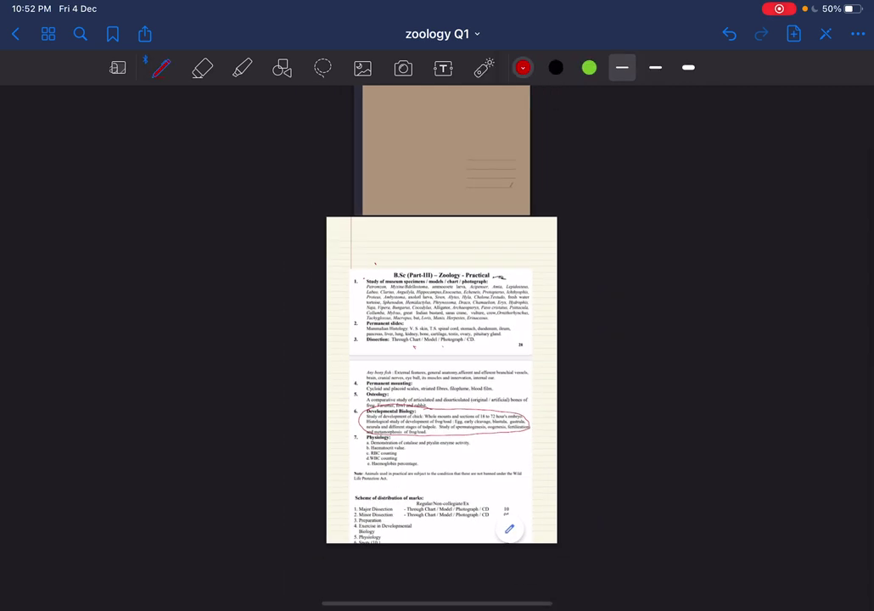
{"action": "scroll", "coordinate": [409, 268], "scroll_direction": "up", "scroll_amount": 5}
{"action": "scroll", "coordinate": [437, 340], "scroll_direction": "up", "scroll_amount": 1}
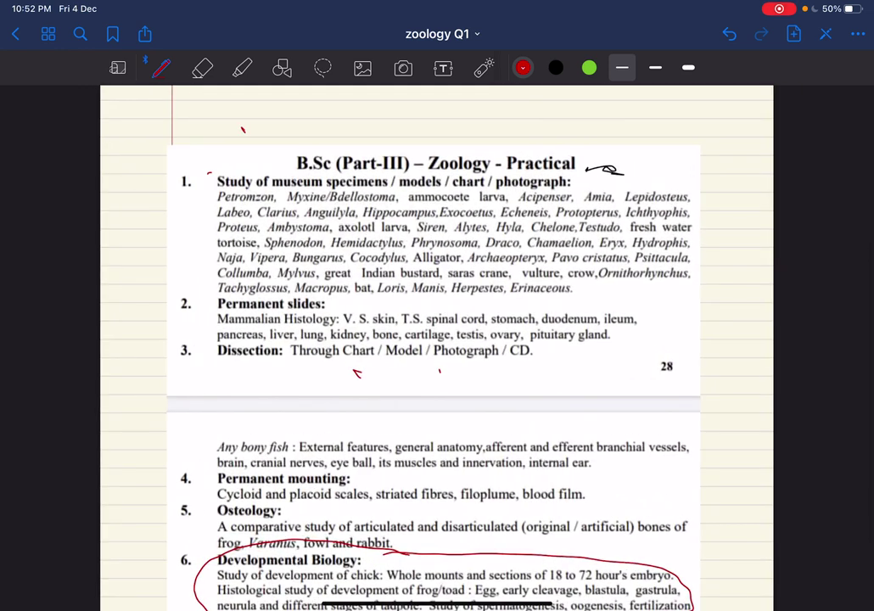
{"action": "scroll", "coordinate": [436, 339], "scroll_direction": "up", "scroll_amount": 5}
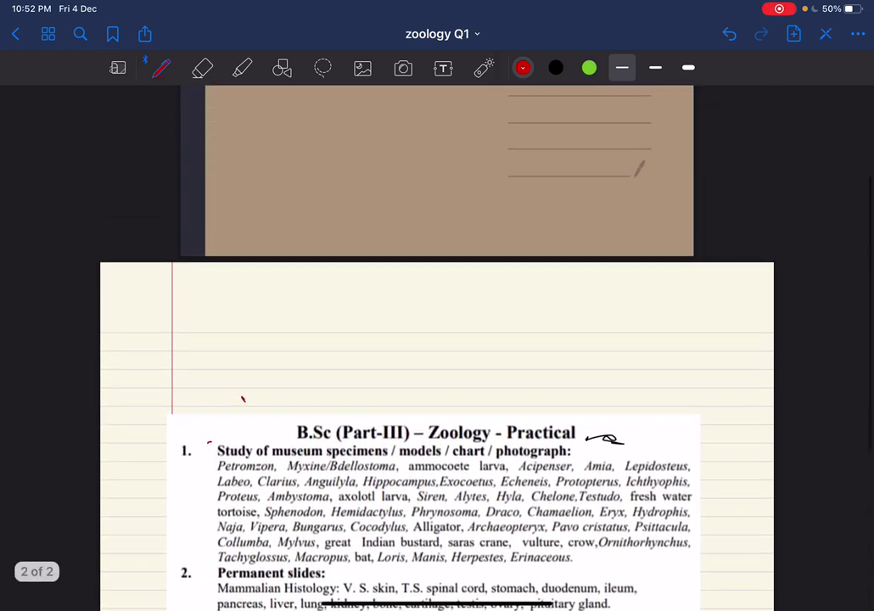
{"action": "left_click", "coordinate": [363, 67]}
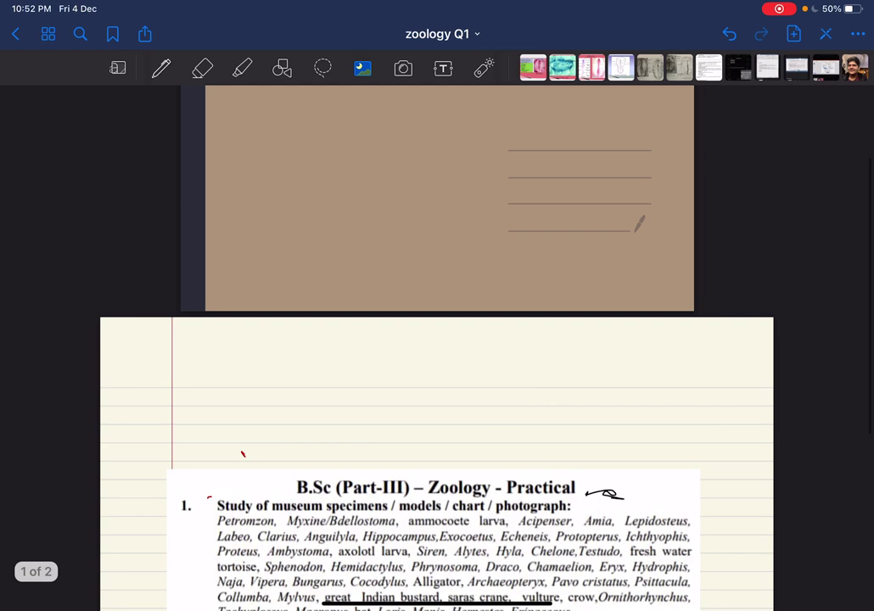
{"action": "scroll", "coordinate": [437, 339], "scroll_direction": "down", "scroll_amount": 3}
{"action": "left_click", "coordinate": [709, 68]}
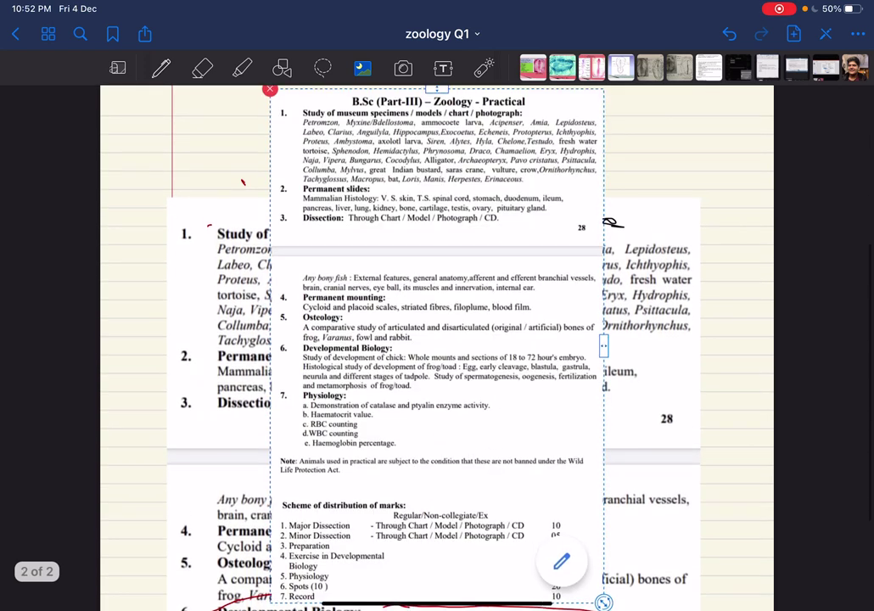
{"action": "left_click_drag", "start_coordinate": [437, 339], "coordinate": [437, 433]}
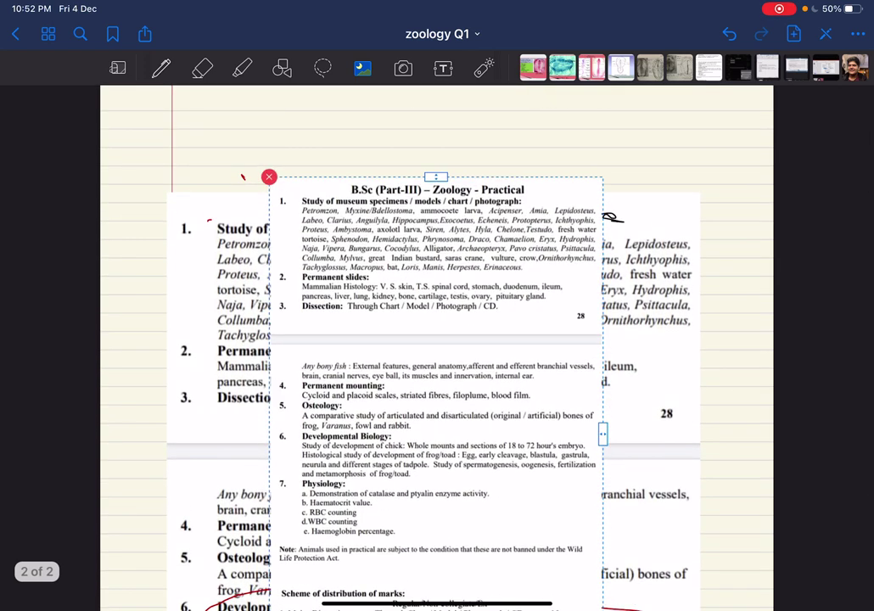
{"action": "left_click_drag", "start_coordinate": [602, 433], "coordinate": [700, 600]}
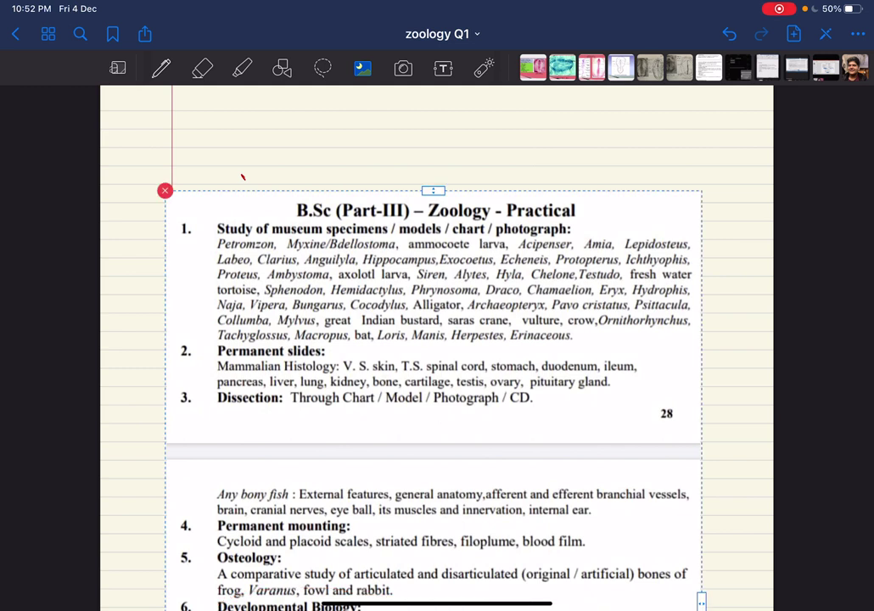
- Delete the inserted syllabus image and highlight near the small top-left marks
{"action": "left_click", "coordinate": [164, 191]}
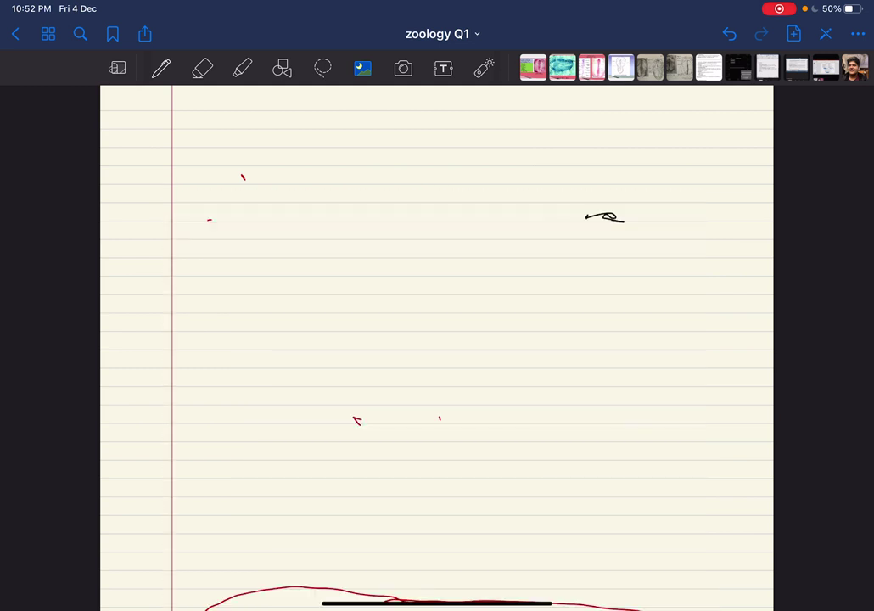
{"action": "left_click", "coordinate": [242, 68]}
{"action": "mouse_move", "coordinate": [244, 178]}
{"action": "left_mouse_down"}
{"action": "mouse_move", "coordinate": [204, 226]}
{"action": "mouse_move", "coordinate": [223, 199]}
{"action": "left_mouse_up"}
{"action": "left_click", "coordinate": [202, 68]}
- Highlight the black scribble in yellow, then erase both the highlight and the scribble
{"action": "left_click", "coordinate": [242, 68]}
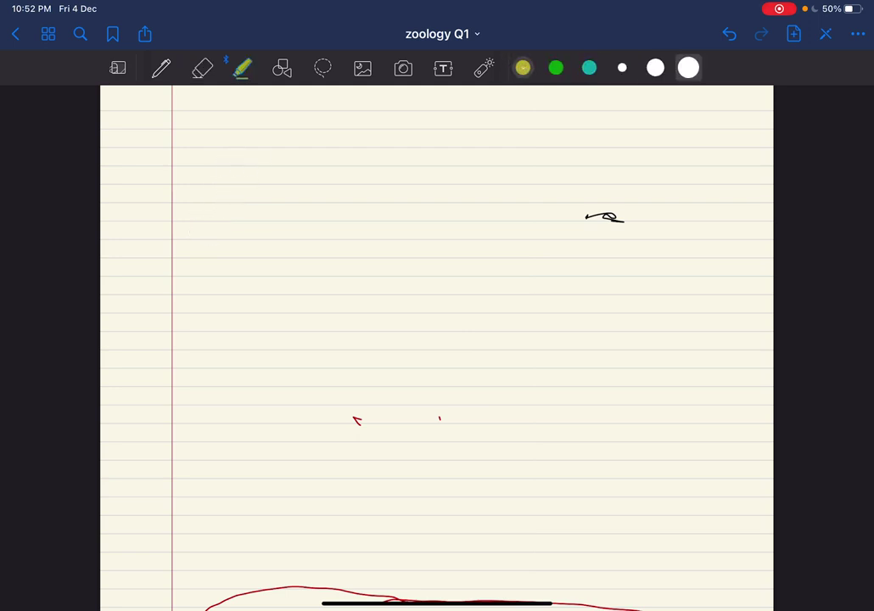
{"action": "left_click_drag", "start_coordinate": [547, 217], "coordinate": [636, 217]}
{"action": "left_click", "coordinate": [202, 67]}
{"action": "mouse_move", "coordinate": [543, 217]}
{"action": "left_mouse_down"}
{"action": "mouse_move", "coordinate": [557, 219]}
{"action": "mouse_move", "coordinate": [399, 417]}
{"action": "mouse_move", "coordinate": [427, 451]}
{"action": "left_mouse_up"}
- Erase the small red marks and the red oval
{"action": "left_click", "coordinate": [241, 68]}
{"action": "scroll", "coordinate": [437, 382], "scroll_direction": "down", "scroll_amount": 5}
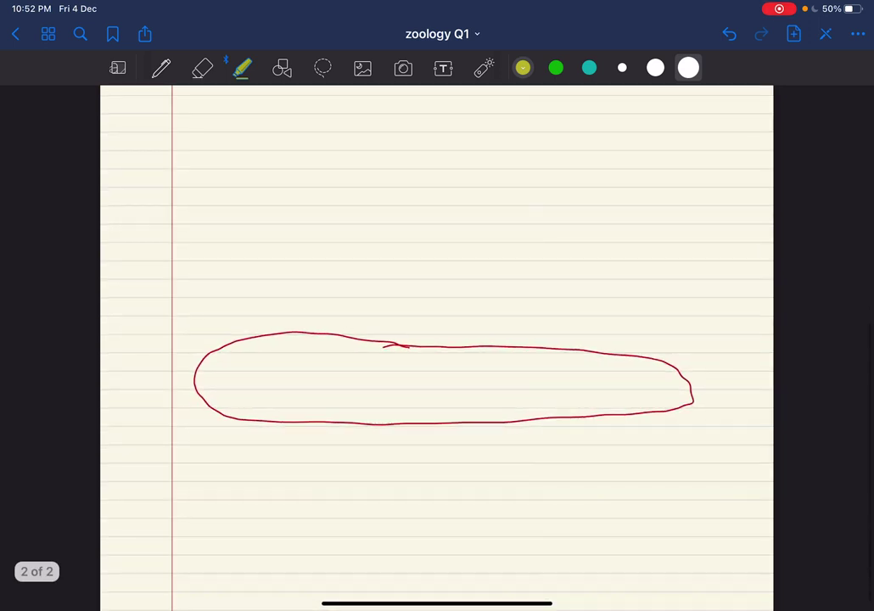
{"action": "left_click", "coordinate": [202, 68]}
{"action": "mouse_move", "coordinate": [635, 351]}
{"action": "left_mouse_down"}
{"action": "mouse_move", "coordinate": [253, 338]}
{"action": "mouse_move", "coordinate": [206, 400]}
{"action": "mouse_move", "coordinate": [385, 425]}
{"action": "mouse_move", "coordinate": [611, 415]}
{"action": "mouse_move", "coordinate": [685, 374]}
{"action": "mouse_move", "coordinate": [636, 357]}
{"action": "left_mouse_up"}
{"action": "left_click", "coordinate": [242, 68]}
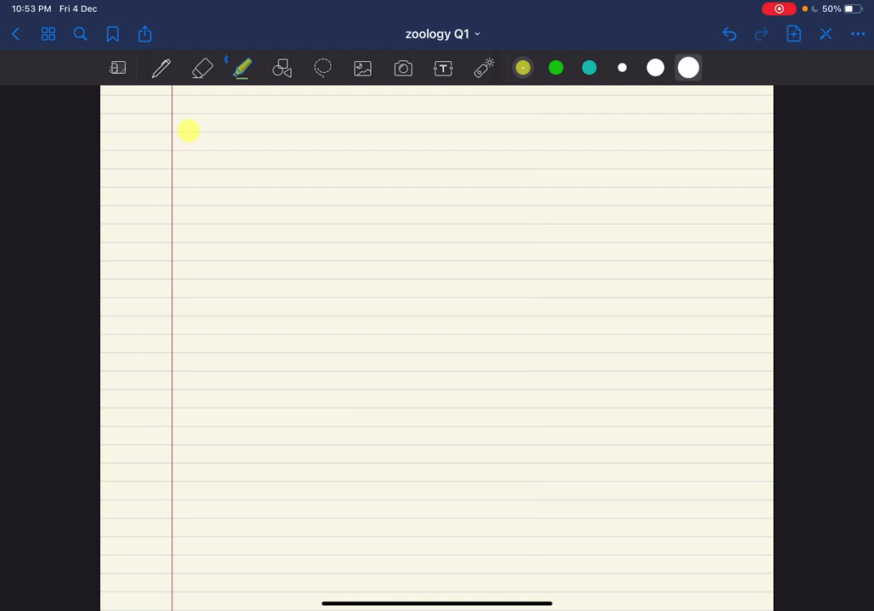
- Write red point 1 'Convenient in size' and circled point 2 'easy procure'
{"action": "mouse_move", "coordinate": [188, 130]}
{"action": "left_mouse_down"}
{"action": "mouse_move", "coordinate": [187, 153]}
{"action": "mouse_move", "coordinate": [190, 126]}
{"action": "mouse_move", "coordinate": [234, 151]}
{"action": "mouse_move", "coordinate": [293, 138]}
{"action": "mouse_move", "coordinate": [339, 149]}
{"action": "mouse_move", "coordinate": [402, 134]}
{"action": "mouse_move", "coordinate": [418, 144]}
{"action": "mouse_move", "coordinate": [472, 136]}
{"action": "mouse_move", "coordinate": [466, 149]}
{"action": "left_mouse_up"}
{"action": "left_click", "coordinate": [162, 67]}
{"action": "mouse_move", "coordinate": [484, 136]}
{"action": "left_mouse_down"}
{"action": "mouse_move", "coordinate": [505, 162]}
{"action": "mouse_move", "coordinate": [531, 134]}
{"action": "left_mouse_up"}
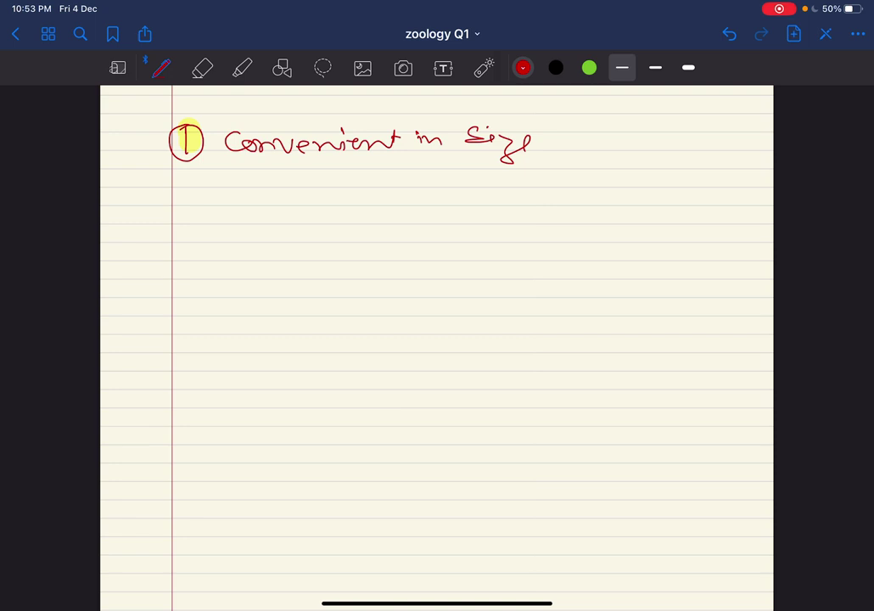
{"action": "mouse_move", "coordinate": [232, 182]}
{"action": "left_mouse_down"}
{"action": "mouse_move", "coordinate": [315, 188]}
{"action": "mouse_move", "coordinate": [327, 210]}
{"action": "mouse_move", "coordinate": [342, 178]}
{"action": "mouse_move", "coordinate": [399, 185]}
{"action": "left_mouse_up"}
{"action": "left_click_drag", "start_coordinate": [409, 178], "coordinate": [441, 177]}
{"action": "left_click_drag", "start_coordinate": [443, 180], "coordinate": [461, 177]}
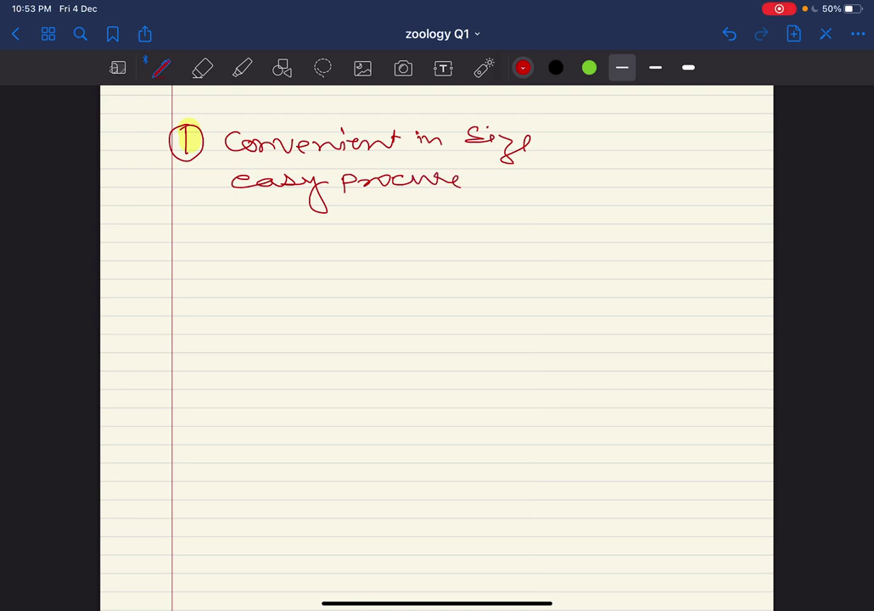
{"action": "mouse_move", "coordinate": [178, 181]}
{"action": "left_mouse_down"}
{"action": "mouse_move", "coordinate": [193, 192]}
{"action": "mouse_move", "coordinate": [188, 176]}
{"action": "left_mouse_up"}
- Write circled point 3 'Stages –'
{"action": "mouse_move", "coordinate": [176, 216]}
{"action": "left_mouse_down"}
{"action": "mouse_move", "coordinate": [186, 217]}
{"action": "mouse_move", "coordinate": [182, 234]}
{"action": "mouse_move", "coordinate": [178, 212]}
{"action": "left_mouse_up"}
{"action": "mouse_move", "coordinate": [255, 215]}
{"action": "left_mouse_down"}
{"action": "mouse_move", "coordinate": [237, 227]}
{"action": "mouse_move", "coordinate": [338, 222]}
{"action": "mouse_move", "coordinate": [265, 212]}
{"action": "left_mouse_up"}
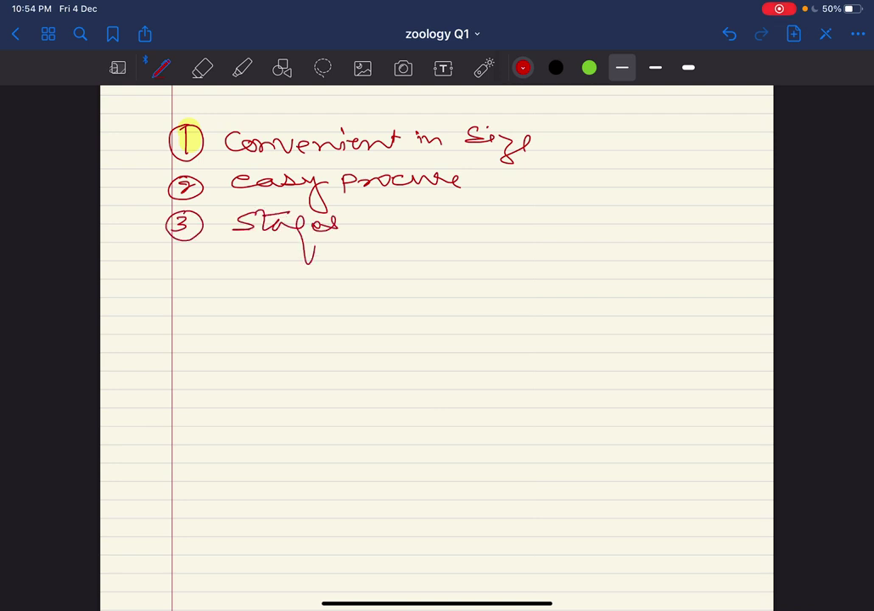
{"action": "left_click_drag", "start_coordinate": [366, 224], "coordinate": [391, 223]}
- Write circled point 4 'Developmental stages Lab. experiment purpose'
{"action": "mouse_move", "coordinate": [185, 255]}
{"action": "left_mouse_down"}
{"action": "mouse_move", "coordinate": [177, 267]}
{"action": "mouse_move", "coordinate": [195, 263]}
{"action": "mouse_move", "coordinate": [188, 252]}
{"action": "left_mouse_up"}
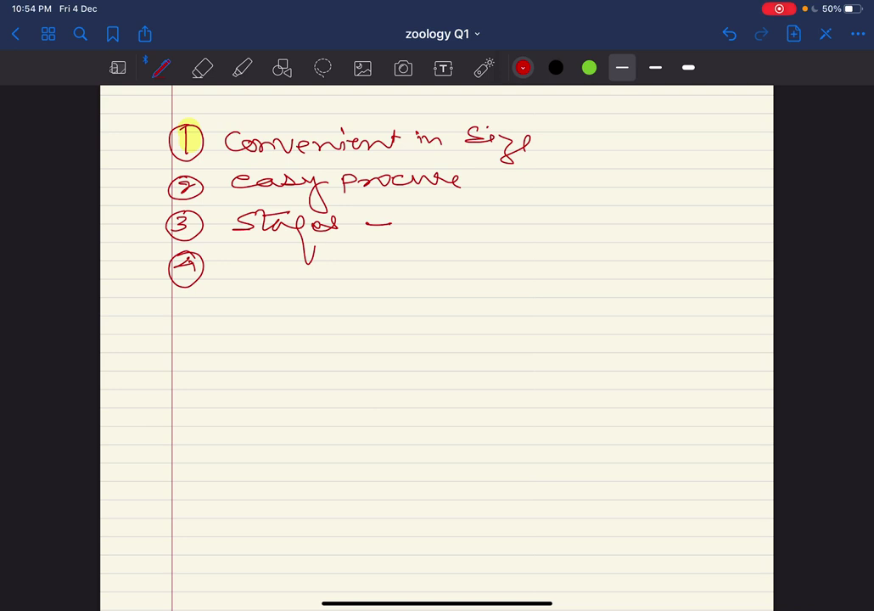
{"action": "mouse_move", "coordinate": [244, 266]}
{"action": "left_mouse_down"}
{"action": "mouse_move", "coordinate": [258, 273]}
{"action": "mouse_move", "coordinate": [322, 254]}
{"action": "mouse_move", "coordinate": [347, 290]}
{"action": "mouse_move", "coordinate": [363, 266]}
{"action": "mouse_move", "coordinate": [447, 267]}
{"action": "mouse_move", "coordinate": [505, 251]}
{"action": "mouse_move", "coordinate": [550, 280]}
{"action": "mouse_move", "coordinate": [577, 262]}
{"action": "left_mouse_up"}
{"action": "left_click_drag", "start_coordinate": [487, 256], "coordinate": [519, 252]}
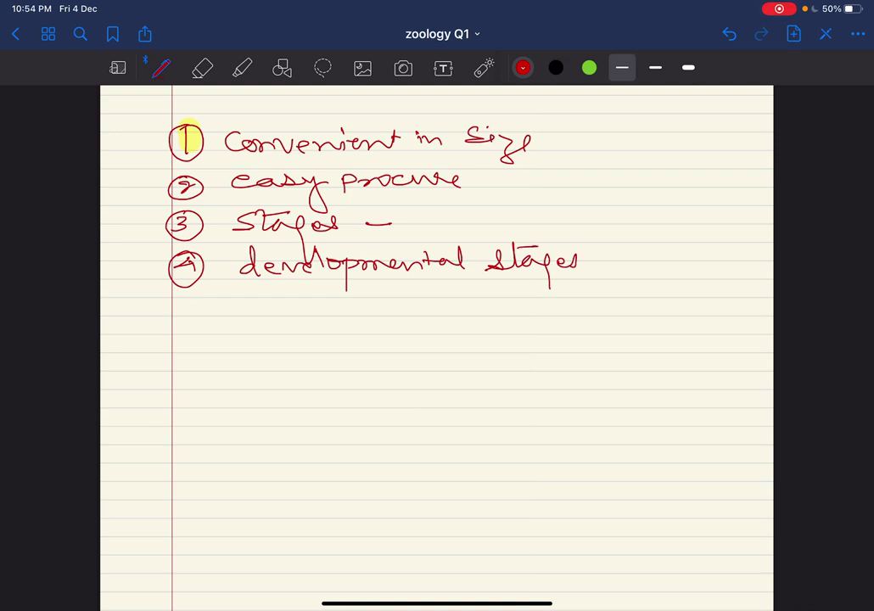
{"action": "mouse_move", "coordinate": [621, 244]}
{"action": "left_mouse_down"}
{"action": "mouse_move", "coordinate": [632, 266]}
{"action": "mouse_move", "coordinate": [666, 263]}
{"action": "left_mouse_up"}
{"action": "left_click", "coordinate": [673, 264]}
{"action": "left_click_drag", "start_coordinate": [274, 293], "coordinate": [399, 299]}
{"action": "left_click_drag", "start_coordinate": [399, 295], "coordinate": [436, 299]}
{"action": "left_click_drag", "start_coordinate": [429, 292], "coordinate": [515, 292]}
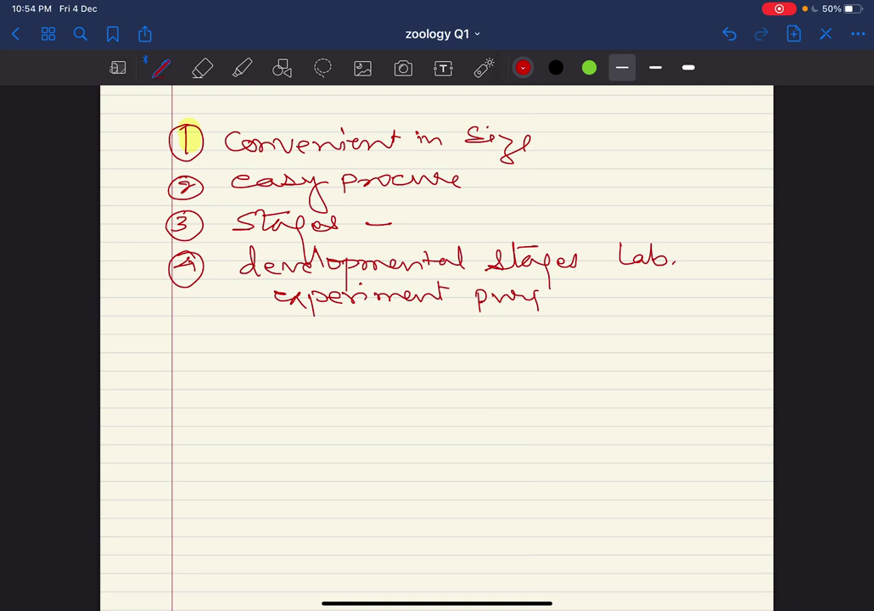
{"action": "left_click_drag", "start_coordinate": [540, 293], "coordinate": [612, 295]}
- Write circled point 5 'Phylogenetic Significance', underline it, and sketch a circle below
{"action": "mouse_move", "coordinate": [182, 329]}
{"action": "left_mouse_down"}
{"action": "mouse_move", "coordinate": [182, 340]}
{"action": "mouse_move", "coordinate": [177, 336]}
{"action": "mouse_move", "coordinate": [205, 357]}
{"action": "left_mouse_up"}
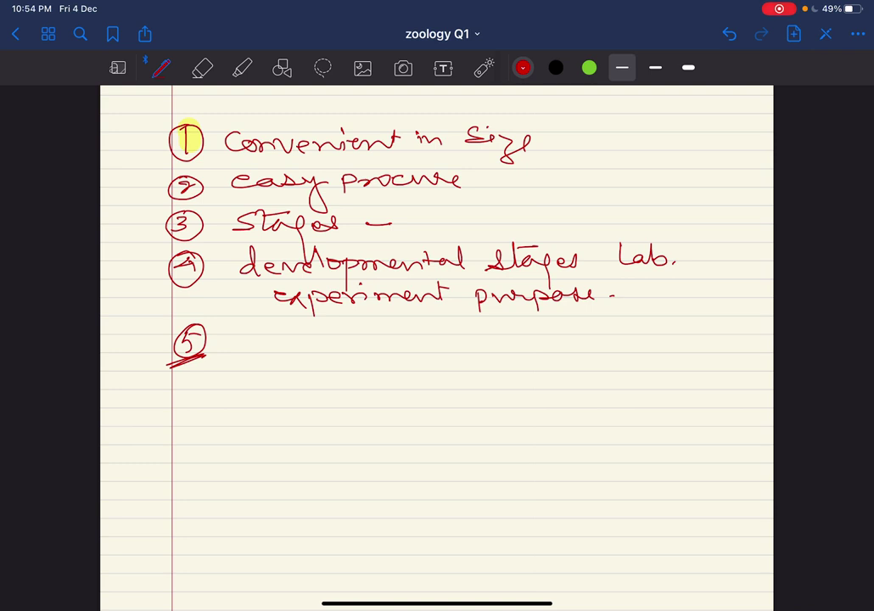
{"action": "mouse_move", "coordinate": [244, 335]}
{"action": "left_mouse_down"}
{"action": "mouse_move", "coordinate": [248, 351]}
{"action": "mouse_move", "coordinate": [265, 344]}
{"action": "mouse_move", "coordinate": [295, 378]}
{"action": "left_mouse_up"}
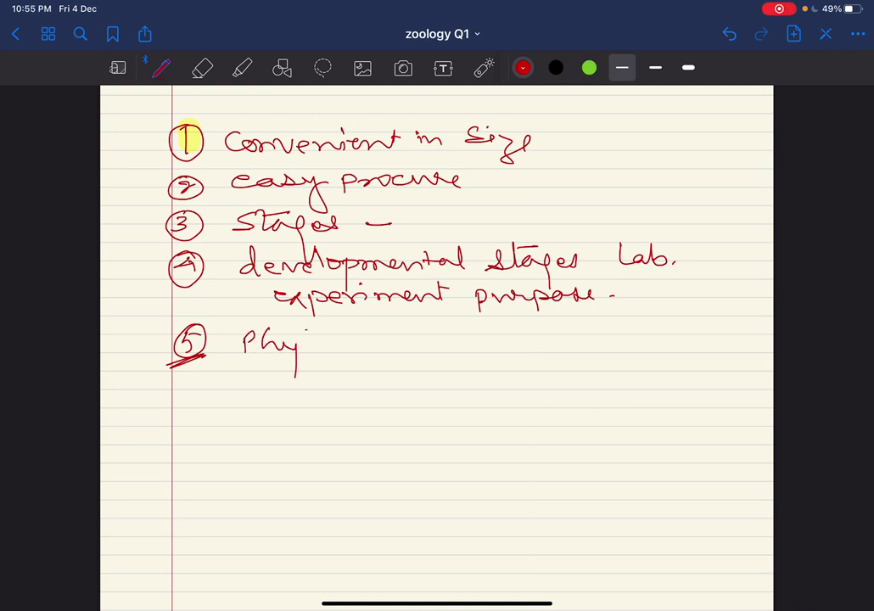
{"action": "mouse_move", "coordinate": [309, 335]}
{"action": "left_mouse_down"}
{"action": "mouse_move", "coordinate": [337, 350]}
{"action": "mouse_move", "coordinate": [346, 384]}
{"action": "mouse_move", "coordinate": [376, 351]}
{"action": "mouse_move", "coordinate": [425, 339]}
{"action": "mouse_move", "coordinate": [511, 339]}
{"action": "mouse_move", "coordinate": [523, 370]}
{"action": "mouse_move", "coordinate": [532, 341]}
{"action": "mouse_move", "coordinate": [560, 337]}
{"action": "mouse_move", "coordinate": [572, 357]}
{"action": "mouse_move", "coordinate": [586, 337]}
{"action": "mouse_move", "coordinate": [670, 334]}
{"action": "left_mouse_up"}
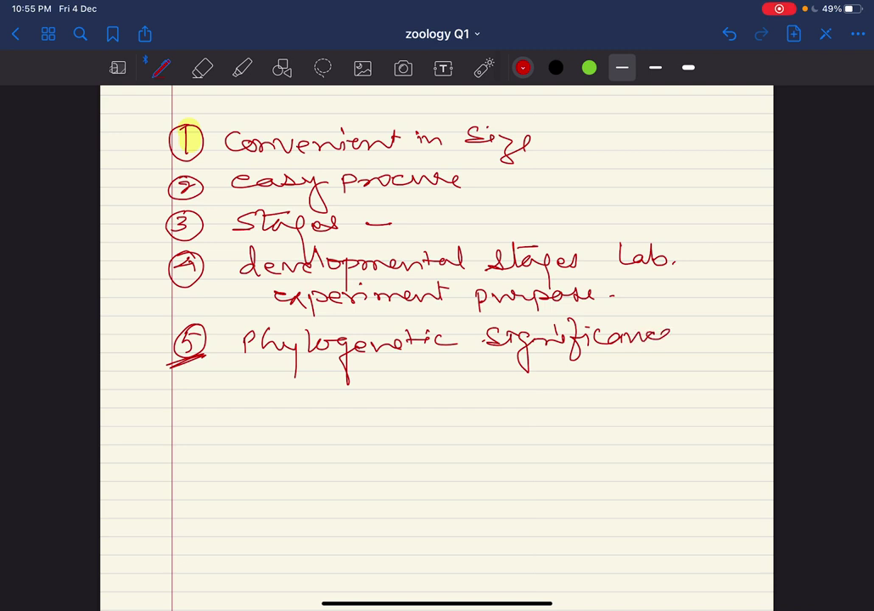
{"action": "left_click", "coordinate": [683, 336]}
{"action": "left_click_drag", "start_coordinate": [359, 366], "coordinate": [528, 355]}
{"action": "left_click_drag", "start_coordinate": [488, 362], "coordinate": [601, 360]}
{"action": "left_click", "coordinate": [620, 359]}
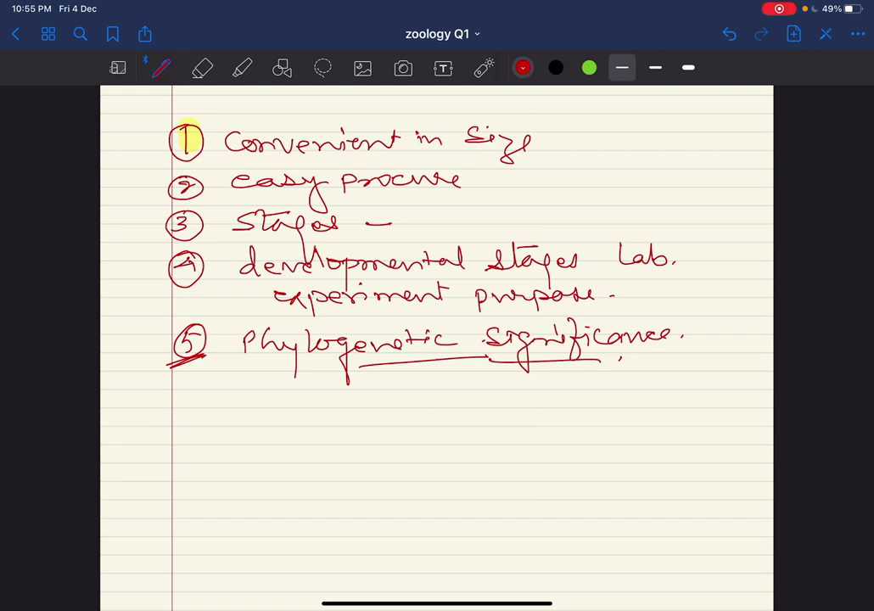
{"action": "mouse_move", "coordinate": [293, 387]}
{"action": "left_mouse_down"}
{"action": "mouse_move", "coordinate": [276, 395]}
{"action": "mouse_move", "coordinate": [282, 452]}
{"action": "mouse_move", "coordinate": [370, 411]}
{"action": "mouse_move", "coordinate": [290, 387]}
{"action": "mouse_move", "coordinate": [304, 437]}
{"action": "mouse_move", "coordinate": [313, 414]}
{"action": "left_mouse_up"}
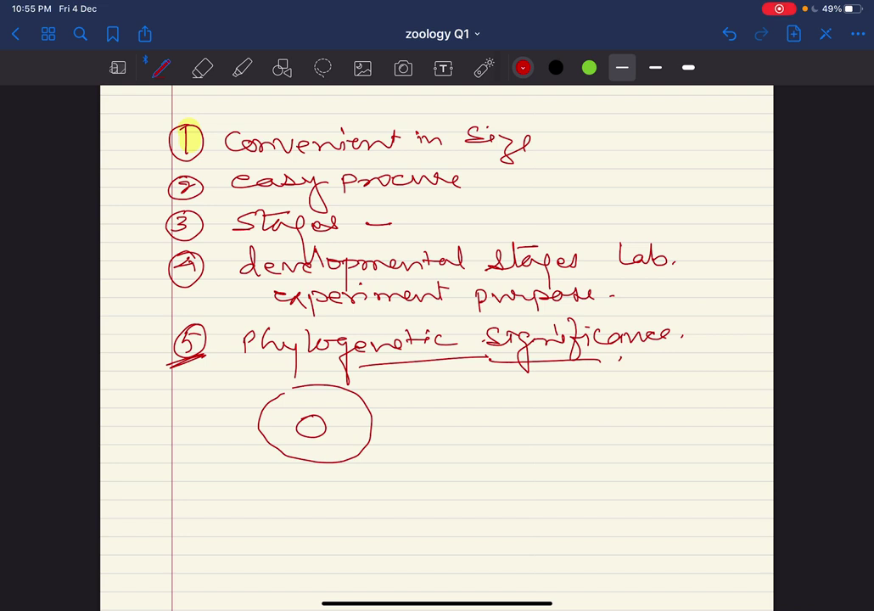
- Write 'chorion' in red beside the circle sketch
{"action": "left_click_drag", "start_coordinate": [424, 392], "coordinate": [408, 410]}
{"action": "mouse_move", "coordinate": [424, 390]}
{"action": "left_mouse_down"}
{"action": "mouse_move", "coordinate": [434, 411]}
{"action": "mouse_move", "coordinate": [450, 401]}
{"action": "mouse_move", "coordinate": [493, 410]}
{"action": "left_mouse_up"}
{"action": "left_click_drag", "start_coordinate": [503, 399], "coordinate": [529, 410]}
{"action": "mouse_move", "coordinate": [541, 403]}
{"action": "left_mouse_down"}
{"action": "mouse_move", "coordinate": [536, 414]}
{"action": "mouse_move", "coordinate": [676, 400]}
{"action": "mouse_move", "coordinate": [707, 409]}
{"action": "left_mouse_up"}
- Write the labels 'Amnion', 'yolk sac' and 'Allantoise' after chorion
{"action": "mouse_move", "coordinate": [439, 428]}
{"action": "left_mouse_down"}
{"action": "mouse_move", "coordinate": [448, 463]}
{"action": "mouse_move", "coordinate": [467, 435]}
{"action": "mouse_move", "coordinate": [561, 440]}
{"action": "left_mouse_up"}
{"action": "mouse_move", "coordinate": [564, 435]}
{"action": "left_mouse_down"}
{"action": "mouse_move", "coordinate": [574, 433]}
{"action": "mouse_move", "coordinate": [521, 450]}
{"action": "left_mouse_up"}
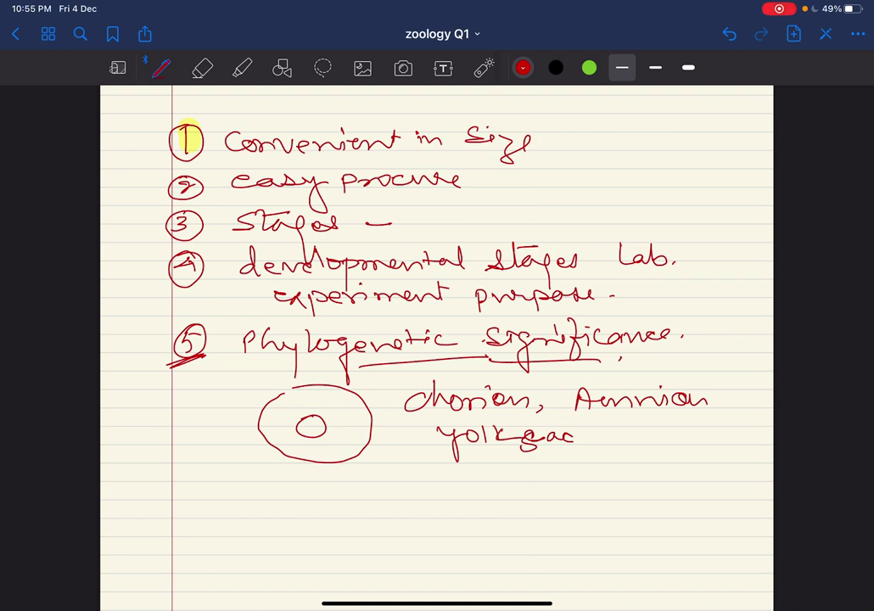
{"action": "left_click_drag", "start_coordinate": [586, 447], "coordinate": [584, 453]}
{"action": "mouse_move", "coordinate": [594, 452]}
{"action": "left_mouse_down"}
{"action": "mouse_move", "coordinate": [604, 434]}
{"action": "mouse_move", "coordinate": [612, 449]}
{"action": "left_mouse_up"}
{"action": "mouse_move", "coordinate": [618, 448]}
{"action": "left_mouse_down"}
{"action": "mouse_move", "coordinate": [621, 431]}
{"action": "mouse_move", "coordinate": [632, 431]}
{"action": "left_mouse_up"}
{"action": "mouse_move", "coordinate": [645, 437]}
{"action": "left_mouse_down"}
{"action": "mouse_move", "coordinate": [638, 448]}
{"action": "mouse_move", "coordinate": [735, 436]}
{"action": "left_mouse_up"}
- Underline sac, Allantoise and Amnion, then erase the notes from the page
{"action": "left_click_drag", "start_coordinate": [525, 465], "coordinate": [534, 466]}
{"action": "left_click_drag", "start_coordinate": [626, 466], "coordinate": [663, 466]}
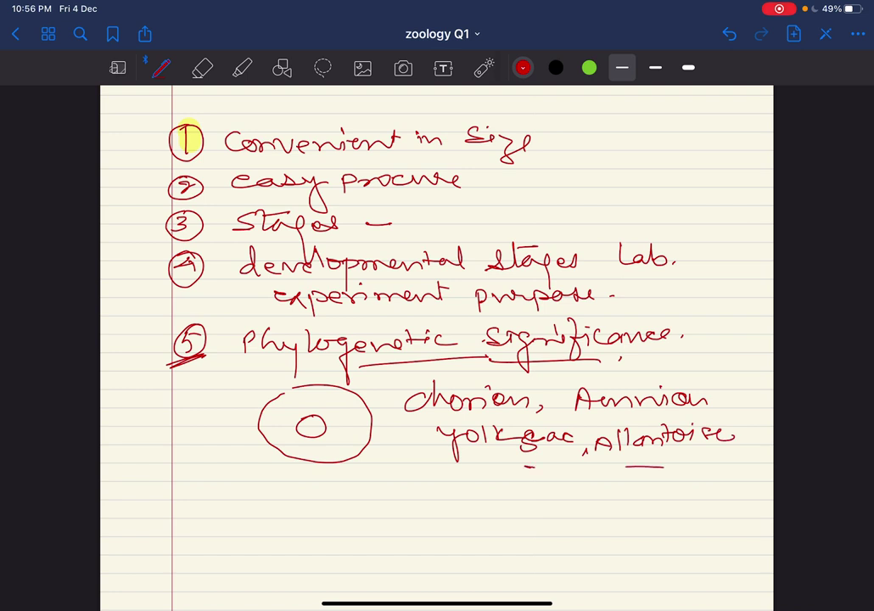
{"action": "left_click_drag", "start_coordinate": [549, 416], "coordinate": [590, 414]}
{"action": "left_click", "coordinate": [201, 68]}
{"action": "mouse_move", "coordinate": [150, 155]}
{"action": "left_mouse_down"}
{"action": "mouse_move", "coordinate": [442, 155]}
{"action": "mouse_move", "coordinate": [470, 141]}
{"action": "mouse_move", "coordinate": [164, 135]}
{"action": "mouse_move", "coordinate": [228, 199]}
{"action": "mouse_move", "coordinate": [468, 185]}
{"action": "mouse_move", "coordinate": [169, 181]}
{"action": "mouse_move", "coordinate": [272, 236]}
{"action": "mouse_move", "coordinate": [195, 227]}
{"action": "mouse_move", "coordinate": [275, 274]}
{"action": "mouse_move", "coordinate": [638, 265]}
{"action": "mouse_move", "coordinate": [497, 257]}
{"action": "mouse_move", "coordinate": [396, 234]}
{"action": "mouse_move", "coordinate": [185, 251]}
{"action": "mouse_move", "coordinate": [365, 301]}
{"action": "mouse_move", "coordinate": [636, 302]}
{"action": "mouse_move", "coordinate": [593, 345]}
{"action": "mouse_move", "coordinate": [552, 356]}
{"action": "mouse_move", "coordinate": [226, 364]}
{"action": "mouse_move", "coordinate": [189, 340]}
{"action": "mouse_move", "coordinate": [517, 341]}
{"action": "mouse_move", "coordinate": [708, 409]}
{"action": "mouse_move", "coordinate": [631, 444]}
{"action": "mouse_move", "coordinate": [645, 473]}
{"action": "mouse_move", "coordinate": [651, 430]}
{"action": "mouse_move", "coordinate": [624, 400]}
{"action": "mouse_move", "coordinate": [446, 404]}
{"action": "mouse_move", "coordinate": [573, 426]}
{"action": "mouse_move", "coordinate": [423, 458]}
{"action": "mouse_move", "coordinate": [256, 431]}
{"action": "mouse_move", "coordinate": [386, 430]}
{"action": "mouse_move", "coordinate": [369, 428]}
{"action": "left_mouse_up"}
- Draw a large red egg outline on the cleared page
{"action": "left_click", "coordinate": [162, 68]}
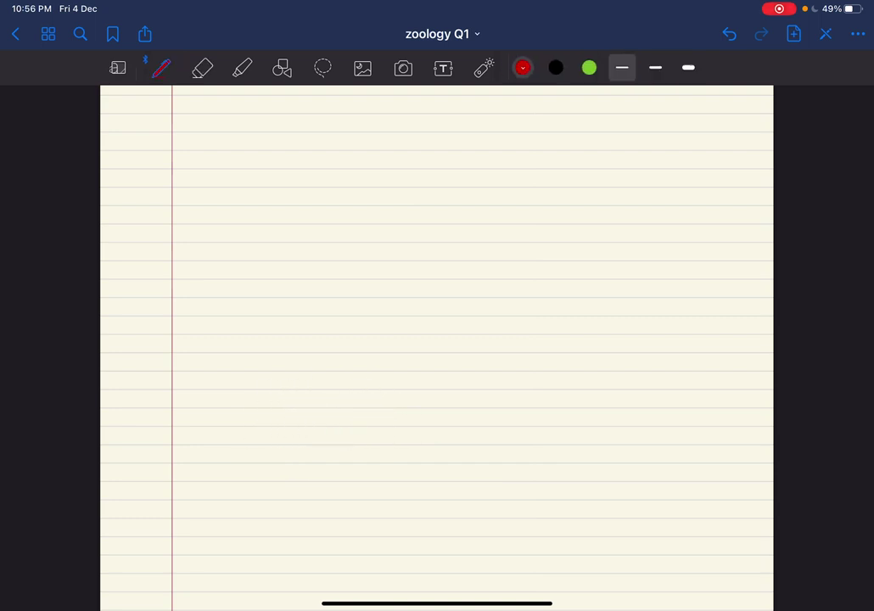
{"action": "scroll", "coordinate": [437, 347], "scroll_direction": "up", "scroll_amount": 3}
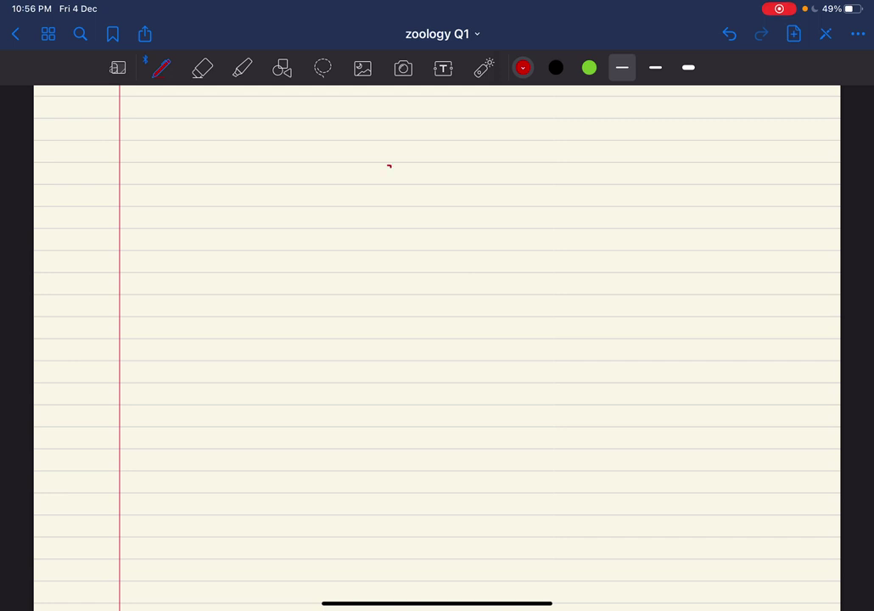
{"action": "mouse_move", "coordinate": [390, 167]}
{"action": "left_mouse_down"}
{"action": "mouse_move", "coordinate": [293, 173]}
{"action": "mouse_move", "coordinate": [224, 248]}
{"action": "mouse_move", "coordinate": [216, 332]}
{"action": "mouse_move", "coordinate": [258, 395]}
{"action": "mouse_move", "coordinate": [363, 441]}
{"action": "mouse_move", "coordinate": [485, 447]}
{"action": "left_mouse_up"}
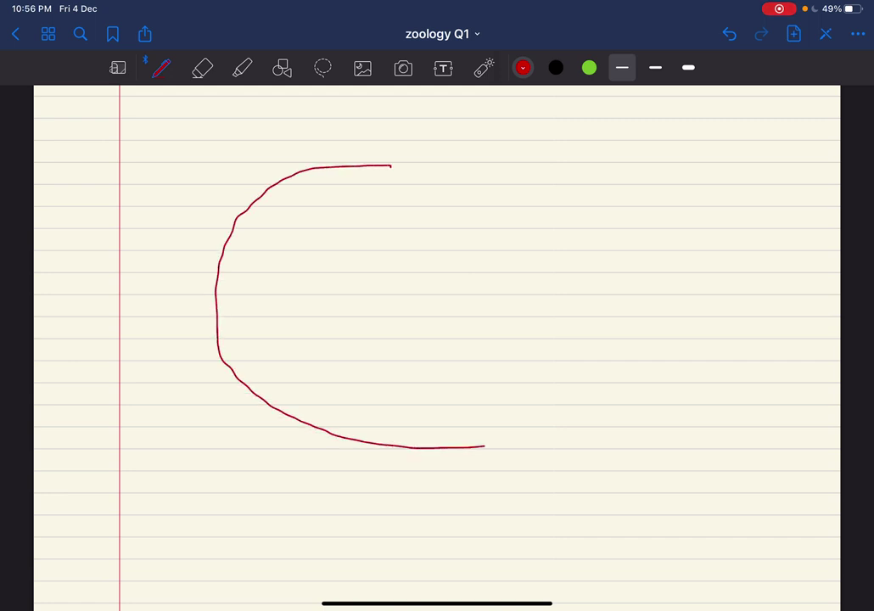
{"action": "mouse_move", "coordinate": [390, 166]}
{"action": "left_mouse_down"}
{"action": "mouse_move", "coordinate": [548, 188]}
{"action": "mouse_move", "coordinate": [696, 254]}
{"action": "mouse_move", "coordinate": [712, 319]}
{"action": "mouse_move", "coordinate": [612, 416]}
{"action": "mouse_move", "coordinate": [465, 452]}
{"action": "left_mouse_up"}
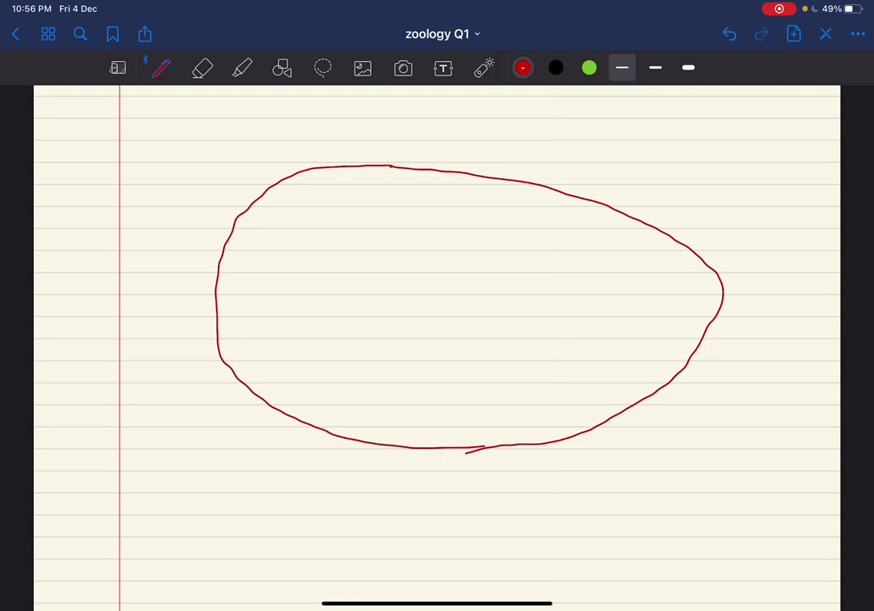
- Add the air space boundary labelled 'air space sac' and the inner shell line
{"action": "left_click_drag", "start_coordinate": [253, 226], "coordinate": [249, 365]}
{"action": "left_click_drag", "start_coordinate": [230, 300], "coordinate": [196, 324]}
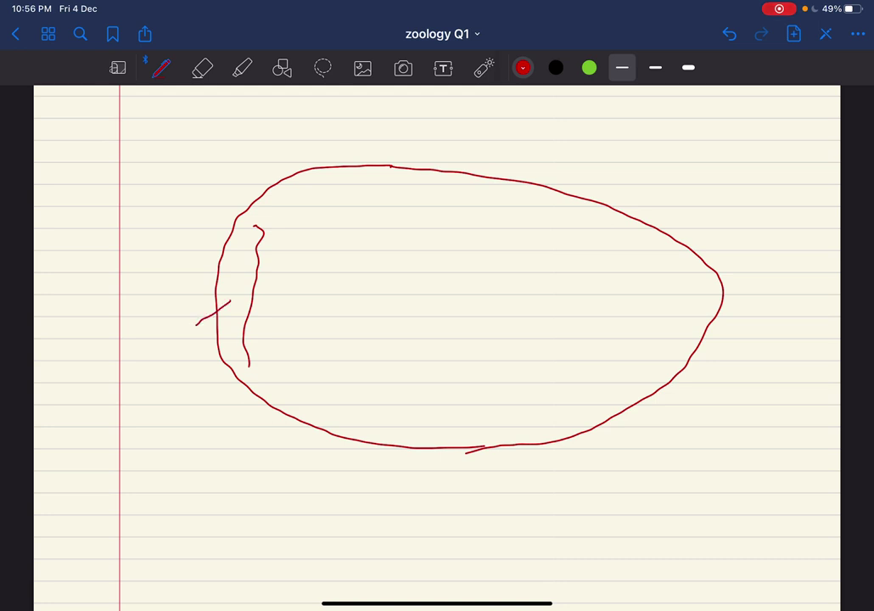
{"action": "mouse_move", "coordinate": [87, 345]}
{"action": "left_mouse_down"}
{"action": "mouse_move", "coordinate": [84, 356]}
{"action": "mouse_move", "coordinate": [122, 356]}
{"action": "mouse_move", "coordinate": [192, 335]}
{"action": "left_mouse_up"}
{"action": "left_click_drag", "start_coordinate": [103, 386], "coordinate": [158, 383]}
{"action": "left_click_drag", "start_coordinate": [191, 307], "coordinate": [196, 359]}
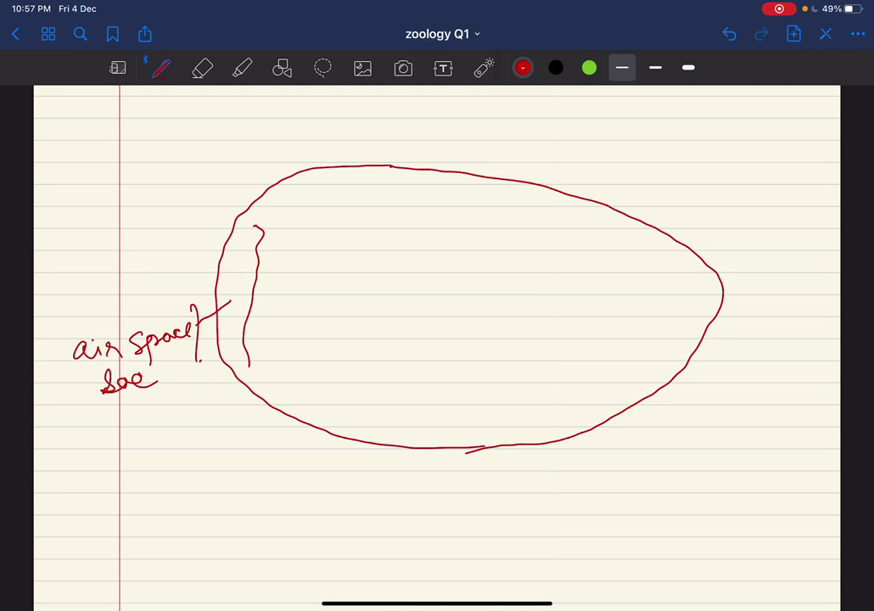
{"action": "mouse_move", "coordinate": [253, 227]}
{"action": "left_mouse_down"}
{"action": "mouse_move", "coordinate": [312, 182]}
{"action": "mouse_move", "coordinate": [469, 187]}
{"action": "mouse_move", "coordinate": [575, 211]}
{"action": "mouse_move", "coordinate": [677, 257]}
{"action": "mouse_move", "coordinate": [697, 312]}
{"action": "mouse_move", "coordinate": [645, 384]}
{"action": "left_mouse_up"}
{"action": "mouse_move", "coordinate": [248, 363]}
{"action": "left_mouse_down"}
{"action": "mouse_move", "coordinate": [254, 380]}
{"action": "mouse_move", "coordinate": [302, 408]}
{"action": "mouse_move", "coordinate": [386, 429]}
{"action": "mouse_move", "coordinate": [583, 426]}
{"action": "mouse_move", "coordinate": [656, 382]}
{"action": "mouse_move", "coordinate": [677, 400]}
{"action": "mouse_move", "coordinate": [655, 429]}
{"action": "mouse_move", "coordinate": [706, 429]}
{"action": "left_mouse_up"}
- Draw the yolk circle with wavy chalaza strands and label 'Chalaza' at lower left
{"action": "left_click", "coordinate": [726, 422]}
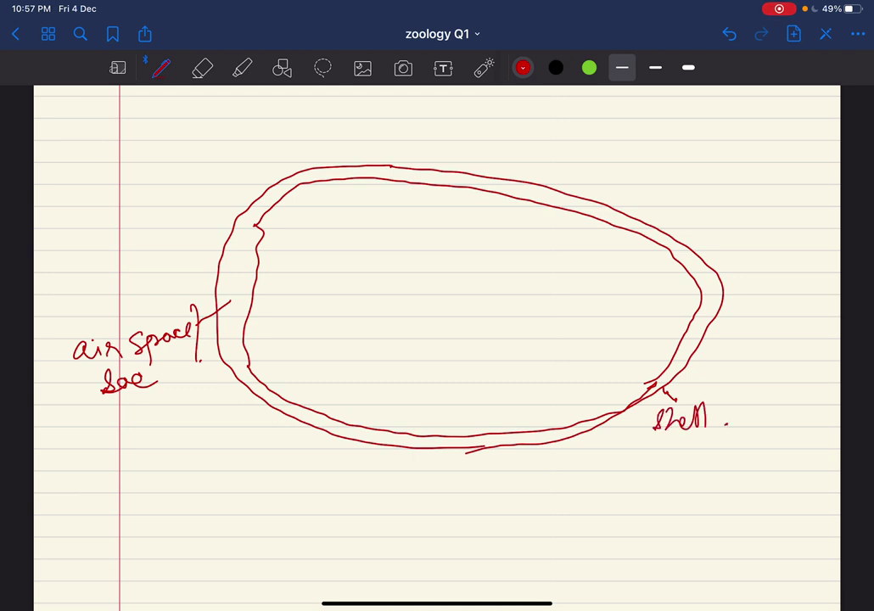
{"action": "mouse_move", "coordinate": [437, 276]}
{"action": "left_mouse_down"}
{"action": "mouse_move", "coordinate": [409, 321]}
{"action": "mouse_move", "coordinate": [475, 335]}
{"action": "mouse_move", "coordinate": [450, 273]}
{"action": "mouse_move", "coordinate": [405, 278]}
{"action": "mouse_move", "coordinate": [420, 346]}
{"action": "mouse_move", "coordinate": [485, 293]}
{"action": "mouse_move", "coordinate": [399, 310]}
{"action": "mouse_move", "coordinate": [479, 340]}
{"action": "mouse_move", "coordinate": [483, 326]}
{"action": "mouse_move", "coordinate": [505, 341]}
{"action": "left_mouse_up"}
{"action": "mouse_move", "coordinate": [476, 304]}
{"action": "left_mouse_down"}
{"action": "mouse_move", "coordinate": [544, 328]}
{"action": "mouse_move", "coordinate": [599, 310]}
{"action": "left_mouse_up"}
{"action": "left_click_drag", "start_coordinate": [527, 332], "coordinate": [629, 308]}
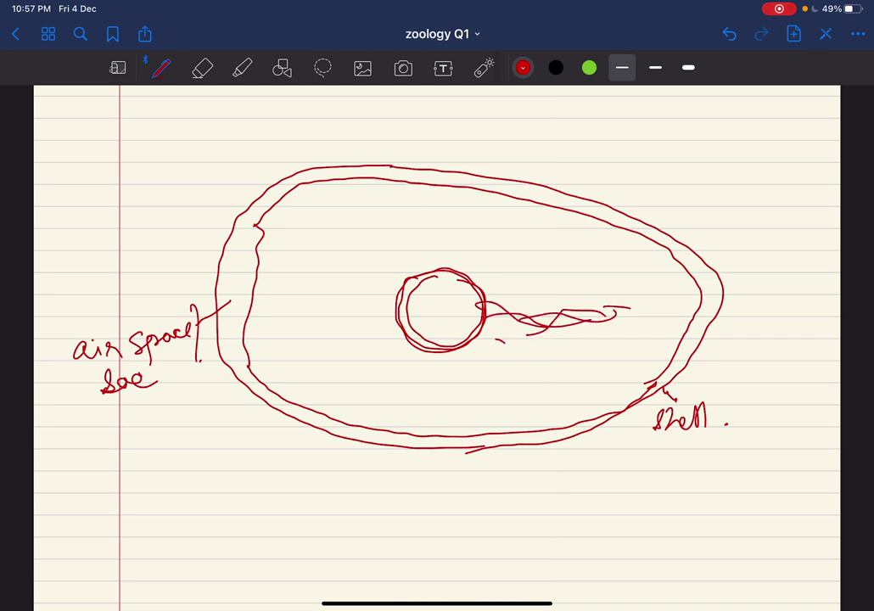
{"action": "left_click_drag", "start_coordinate": [395, 314], "coordinate": [276, 319]}
{"action": "left_click", "coordinate": [268, 311]}
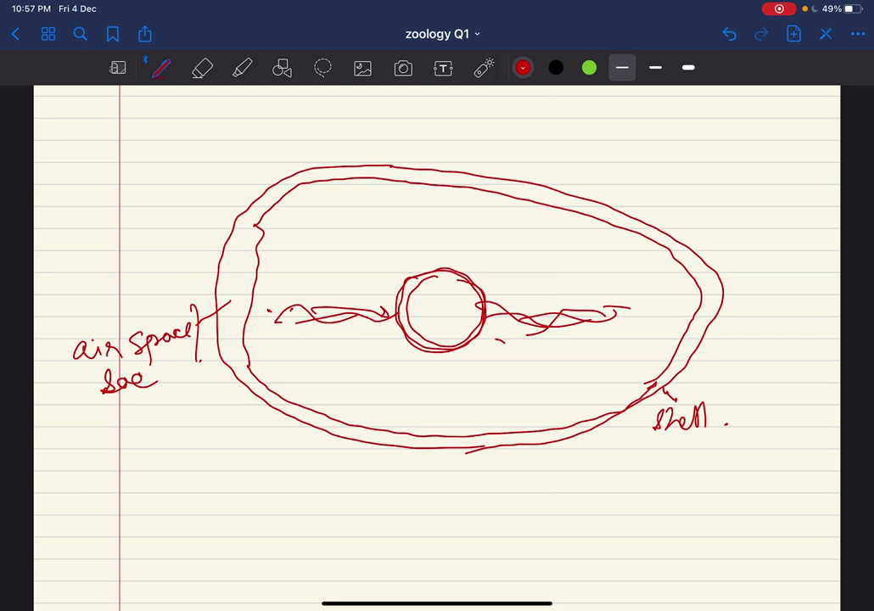
{"action": "left_click_drag", "start_coordinate": [321, 316], "coordinate": [202, 427]}
{"action": "mouse_move", "coordinate": [100, 462]}
{"action": "left_mouse_down"}
{"action": "mouse_move", "coordinate": [95, 490]}
{"action": "mouse_move", "coordinate": [140, 477]}
{"action": "mouse_move", "coordinate": [174, 443]}
{"action": "mouse_move", "coordinate": [207, 429]}
{"action": "left_mouse_up"}
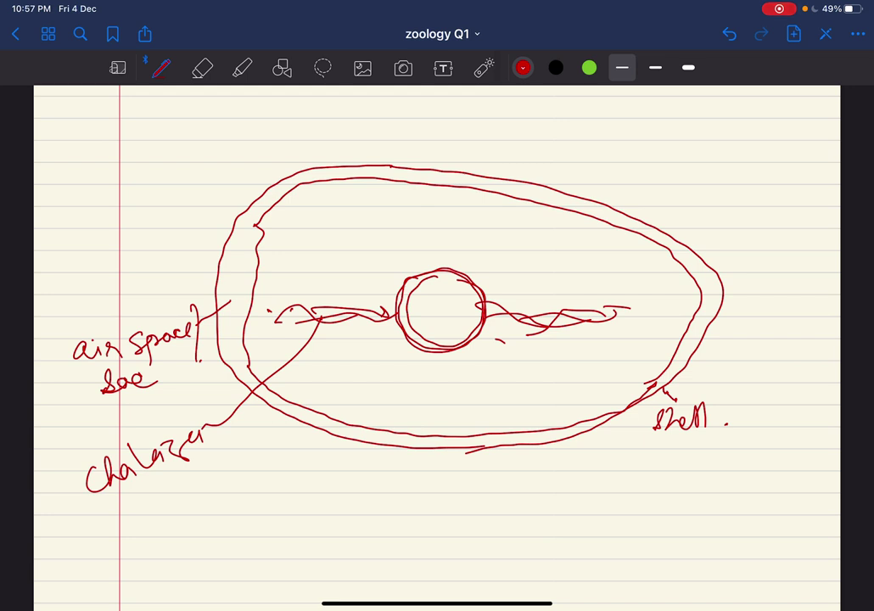
- Shade the inside of the yolk and label it 'Yolk' below the egg
{"action": "mouse_move", "coordinate": [407, 289]}
{"action": "left_mouse_down"}
{"action": "mouse_move", "coordinate": [417, 329]}
{"action": "mouse_move", "coordinate": [448, 329]}
{"action": "mouse_move", "coordinate": [439, 320]}
{"action": "left_mouse_up"}
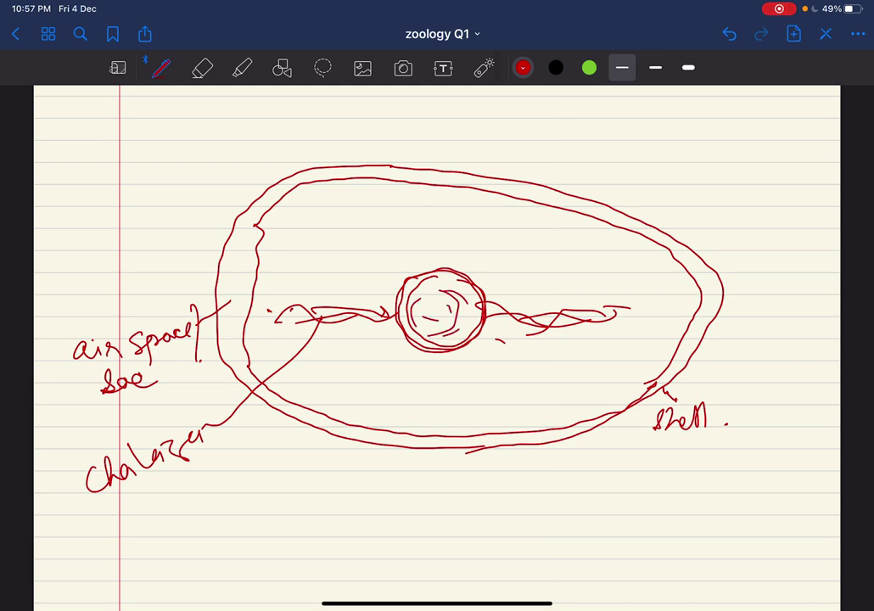
{"action": "mouse_move", "coordinate": [431, 332]}
{"action": "left_mouse_down"}
{"action": "mouse_move", "coordinate": [404, 477]}
{"action": "mouse_move", "coordinate": [378, 492]}
{"action": "mouse_move", "coordinate": [379, 516]}
{"action": "left_mouse_up"}
{"action": "mouse_move", "coordinate": [395, 485]}
{"action": "left_mouse_down"}
{"action": "mouse_move", "coordinate": [390, 499]}
{"action": "mouse_move", "coordinate": [429, 496]}
{"action": "mouse_move", "coordinate": [397, 500]}
{"action": "mouse_move", "coordinate": [489, 500]}
{"action": "left_mouse_up"}
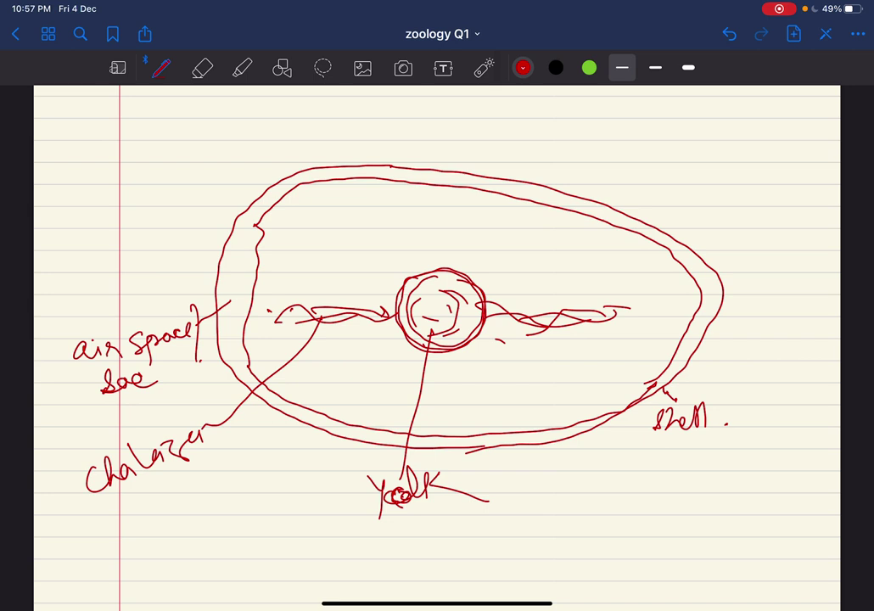
{"action": "mouse_move", "coordinate": [389, 521]}
{"action": "left_mouse_down"}
{"action": "mouse_move", "coordinate": [395, 533]}
{"action": "mouse_move", "coordinate": [428, 531]}
{"action": "left_mouse_up"}
{"action": "left_click_drag", "start_coordinate": [441, 530], "coordinate": [461, 516]}
- Stipple the albumen region inside the egg with red dots and short dashes
{"action": "left_click_drag", "start_coordinate": [399, 215], "coordinate": [405, 213]}
{"action": "left_click_drag", "start_coordinate": [444, 218], "coordinate": [451, 216]}
{"action": "left_click_drag", "start_coordinate": [519, 228], "coordinate": [527, 232]}
{"action": "left_click_drag", "start_coordinate": [593, 251], "coordinate": [602, 255]}
{"action": "left_click_drag", "start_coordinate": [655, 286], "coordinate": [662, 291]}
{"action": "left_click_drag", "start_coordinate": [565, 387], "coordinate": [568, 391]}
{"action": "left_click_drag", "start_coordinate": [507, 404], "coordinate": [513, 404]}
{"action": "left_click_drag", "start_coordinate": [362, 405], "coordinate": [371, 409]}
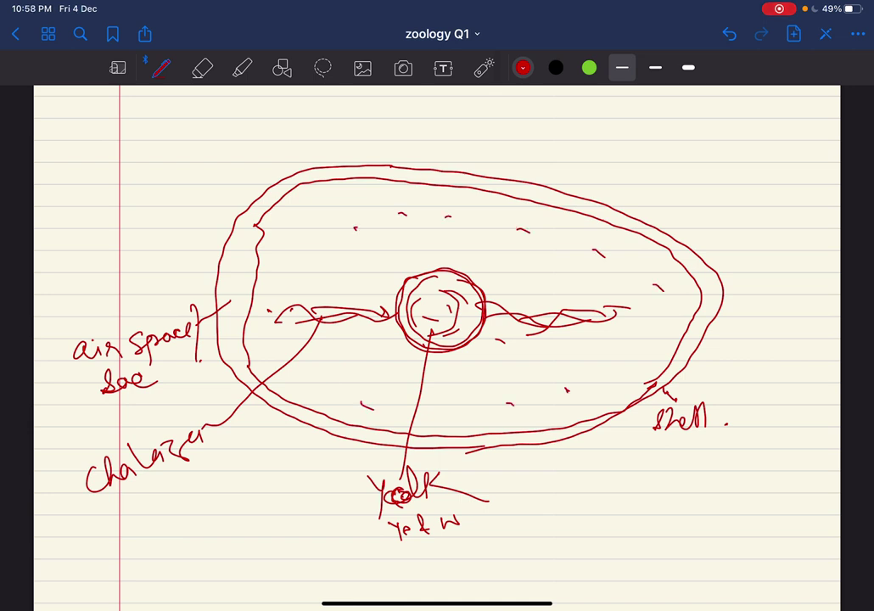
{"action": "left_click_drag", "start_coordinate": [272, 273], "coordinate": [274, 280]}
{"action": "left_click_drag", "start_coordinate": [302, 240], "coordinate": [370, 220]}
{"action": "left_click_drag", "start_coordinate": [392, 268], "coordinate": [451, 245]}
{"action": "left_click_drag", "start_coordinate": [488, 247], "coordinate": [497, 250]}
{"action": "left_click_drag", "start_coordinate": [325, 381], "coordinate": [335, 385]}
{"action": "left_click_drag", "start_coordinate": [396, 216], "coordinate": [483, 226]}
{"action": "left_click_drag", "start_coordinate": [496, 226], "coordinate": [530, 229]}
{"action": "left_click_drag", "start_coordinate": [652, 289], "coordinate": [654, 340]}
{"action": "left_click_drag", "start_coordinate": [646, 348], "coordinate": [641, 397]}
{"action": "left_click_drag", "start_coordinate": [547, 409], "coordinate": [555, 410]}
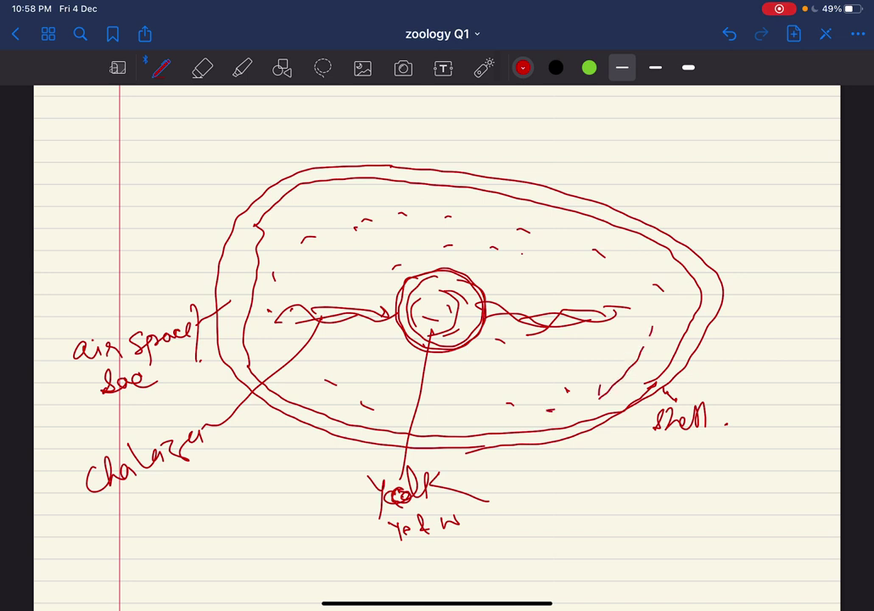
{"action": "left_click_drag", "start_coordinate": [295, 258], "coordinate": [294, 278]}
{"action": "left_click_drag", "start_coordinate": [288, 324], "coordinate": [286, 344]}
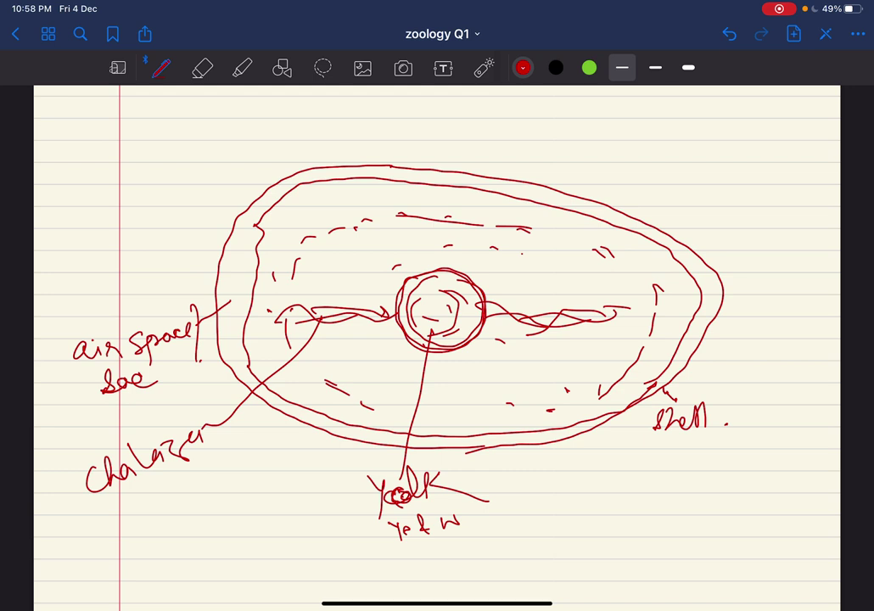
{"action": "left_click_drag", "start_coordinate": [334, 385], "coordinate": [346, 394]}
{"action": "left_click_drag", "start_coordinate": [551, 361], "coordinate": [556, 366]}
- Add an underlined 'Albumen' label with pointer, a shell-side pointer, and a red spot atop the yolk
{"action": "mouse_move", "coordinate": [547, 240]}
{"action": "left_mouse_down"}
{"action": "mouse_move", "coordinate": [648, 188]}
{"action": "mouse_move", "coordinate": [688, 183]}
{"action": "left_mouse_up"}
{"action": "mouse_move", "coordinate": [699, 161]}
{"action": "left_mouse_down"}
{"action": "mouse_move", "coordinate": [701, 176]}
{"action": "mouse_move", "coordinate": [805, 174]}
{"action": "left_mouse_up"}
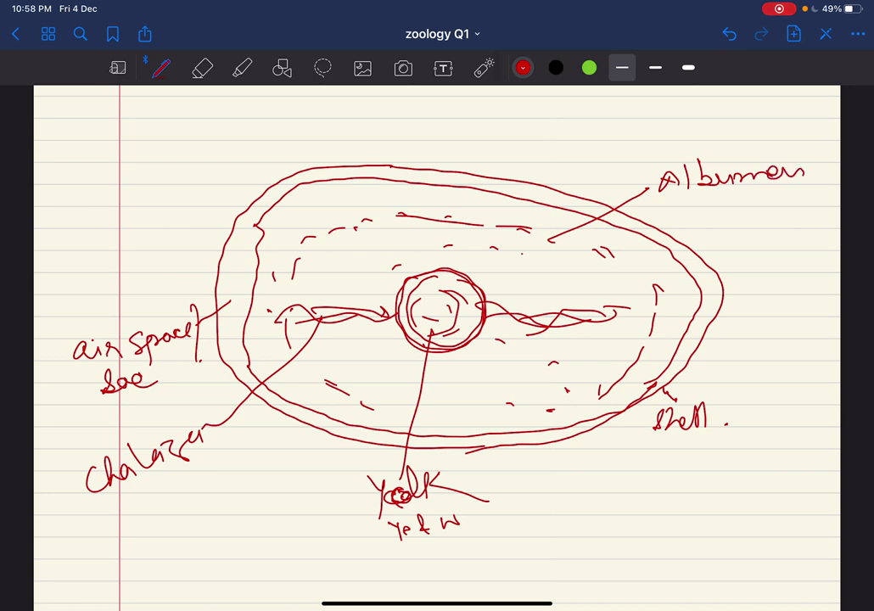
{"action": "left_click_drag", "start_coordinate": [695, 200], "coordinate": [794, 191]}
{"action": "left_click_drag", "start_coordinate": [798, 205], "coordinate": [805, 204]}
{"action": "left_click_drag", "start_coordinate": [687, 275], "coordinate": [736, 259]}
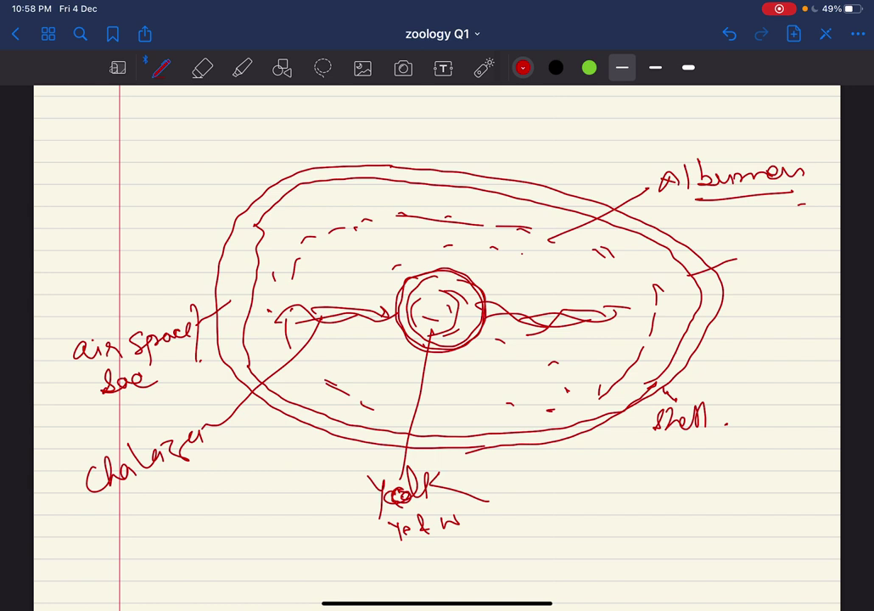
{"action": "left_click_drag", "start_coordinate": [442, 278], "coordinate": [458, 274]}
- Switch the ink to green and mark the spot on the yolk with two strokes
{"action": "left_click", "coordinate": [589, 67]}
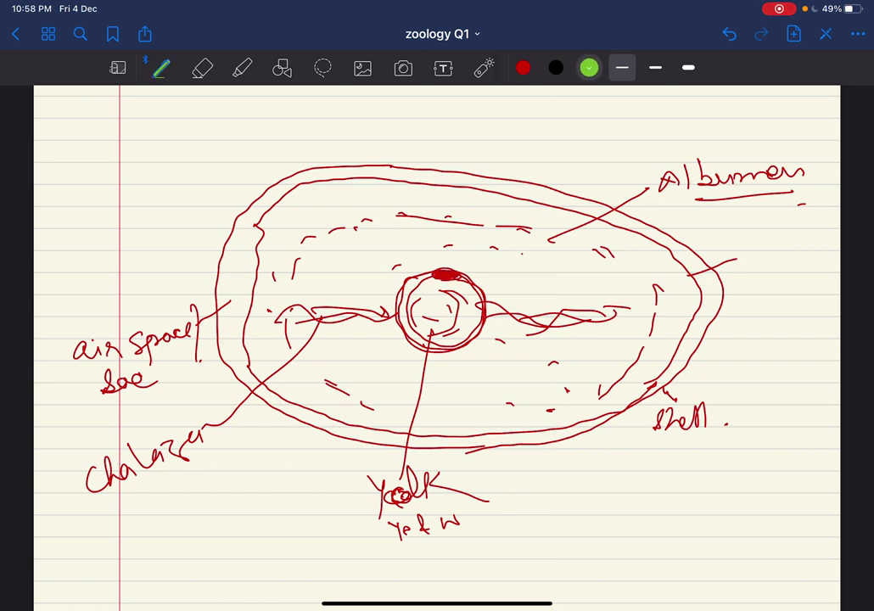
{"action": "mouse_move", "coordinate": [450, 275]}
{"action": "left_mouse_down"}
{"action": "mouse_move", "coordinate": [462, 278]}
{"action": "mouse_move", "coordinate": [439, 279]}
{"action": "left_mouse_up"}
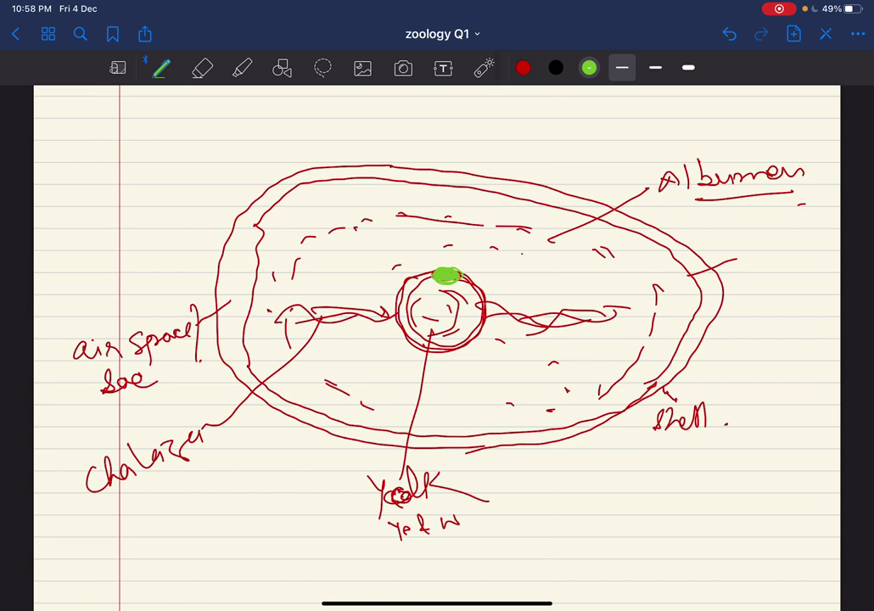
{"action": "mouse_move", "coordinate": [431, 277]}
{"action": "left_mouse_down"}
{"action": "mouse_move", "coordinate": [420, 278]}
{"action": "mouse_move", "coordinate": [472, 283]}
{"action": "mouse_move", "coordinate": [447, 284]}
{"action": "left_mouse_up"}
- Erase the egg's labels, outline, arcs, dashes and every stray green stroke until the page is empty
{"action": "left_click", "coordinate": [202, 68]}
{"action": "mouse_move", "coordinate": [81, 344]}
{"action": "left_mouse_down"}
{"action": "mouse_move", "coordinate": [165, 338]}
{"action": "mouse_move", "coordinate": [154, 398]}
{"action": "mouse_move", "coordinate": [92, 488]}
{"action": "mouse_move", "coordinate": [255, 386]}
{"action": "mouse_move", "coordinate": [259, 321]}
{"action": "mouse_move", "coordinate": [281, 384]}
{"action": "mouse_move", "coordinate": [345, 423]}
{"action": "mouse_move", "coordinate": [418, 394]}
{"action": "mouse_move", "coordinate": [353, 503]}
{"action": "mouse_move", "coordinate": [410, 533]}
{"action": "mouse_move", "coordinate": [431, 460]}
{"action": "mouse_move", "coordinate": [601, 418]}
{"action": "mouse_move", "coordinate": [688, 425]}
{"action": "mouse_move", "coordinate": [626, 398]}
{"action": "mouse_move", "coordinate": [718, 269]}
{"action": "mouse_move", "coordinate": [733, 174]}
{"action": "mouse_move", "coordinate": [784, 171]}
{"action": "left_mouse_up"}
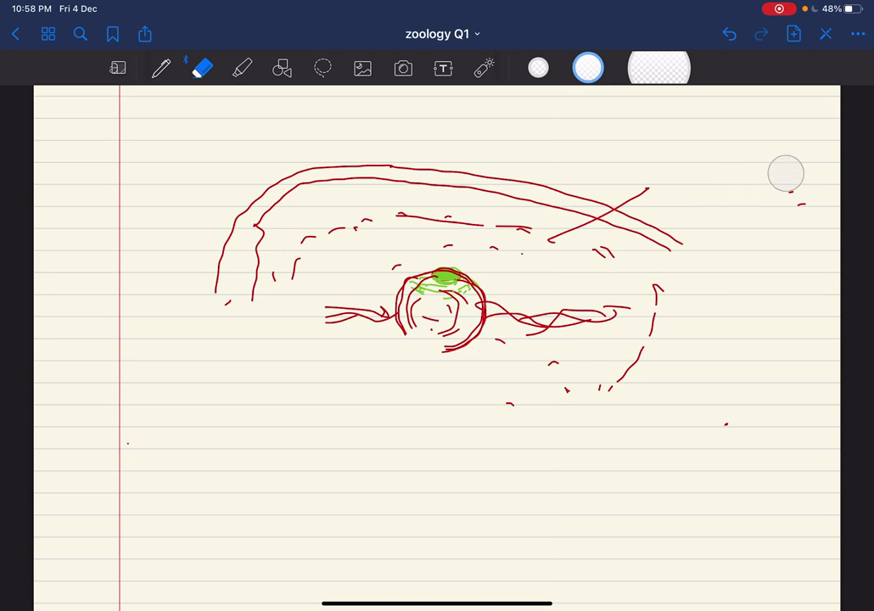
{"action": "left_click", "coordinate": [161, 68]}
{"action": "left_click_drag", "start_coordinate": [543, 236], "coordinate": [643, 199]}
{"action": "left_click_drag", "start_coordinate": [542, 238], "coordinate": [710, 222]}
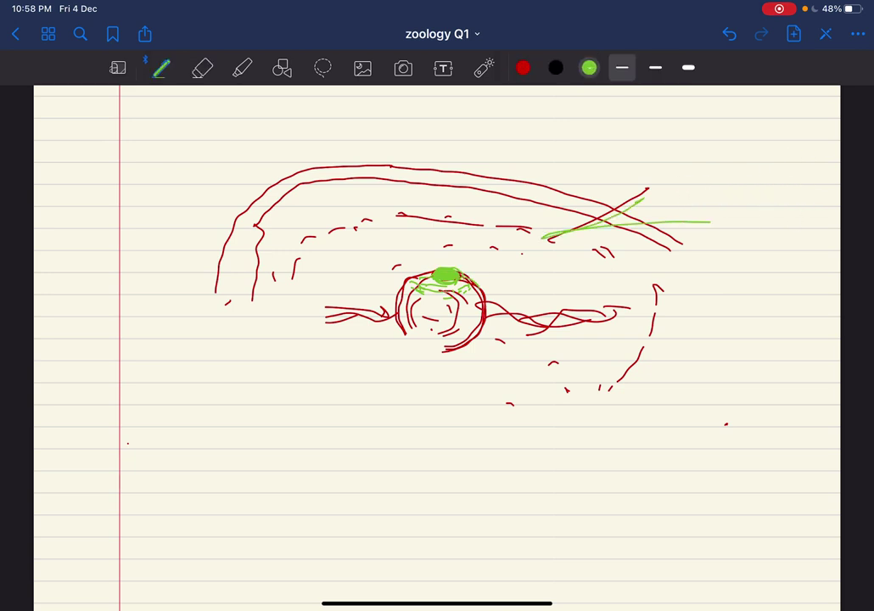
{"action": "left_click", "coordinate": [202, 68]}
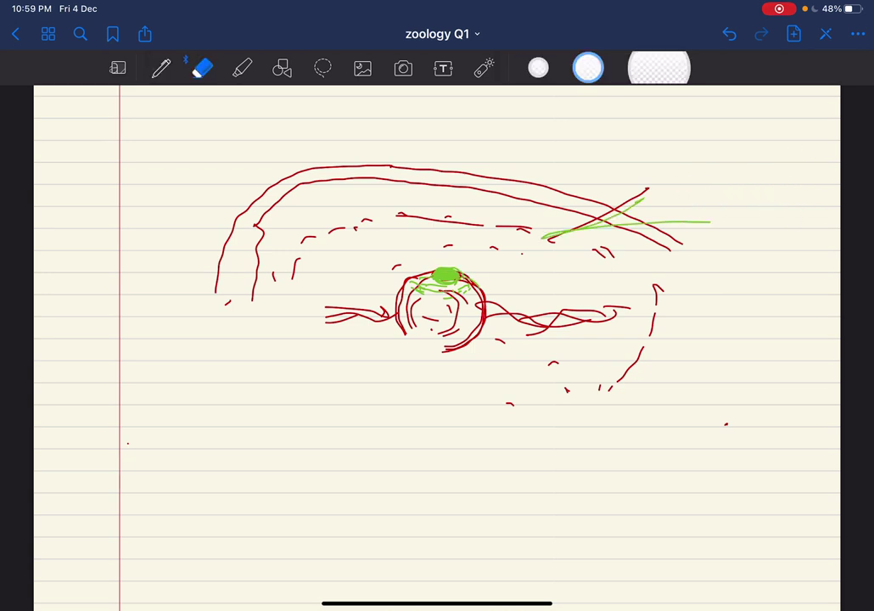
{"action": "mouse_move", "coordinate": [212, 301]}
{"action": "left_mouse_down"}
{"action": "mouse_move", "coordinate": [288, 275]}
{"action": "mouse_move", "coordinate": [262, 227]}
{"action": "mouse_move", "coordinate": [280, 193]}
{"action": "mouse_move", "coordinate": [612, 233]}
{"action": "mouse_move", "coordinate": [541, 195]}
{"action": "mouse_move", "coordinate": [636, 213]}
{"action": "mouse_move", "coordinate": [691, 244]}
{"action": "mouse_move", "coordinate": [608, 385]}
{"action": "mouse_move", "coordinate": [463, 327]}
{"action": "mouse_move", "coordinate": [308, 314]}
{"action": "mouse_move", "coordinate": [446, 255]}
{"action": "mouse_move", "coordinate": [567, 234]}
{"action": "mouse_move", "coordinate": [385, 214]}
{"action": "mouse_move", "coordinate": [470, 204]}
{"action": "left_mouse_up"}
{"action": "left_click", "coordinate": [161, 68]}
{"action": "mouse_move", "coordinate": [560, 302]}
{"action": "left_mouse_down"}
{"action": "mouse_move", "coordinate": [513, 410]}
{"action": "mouse_move", "coordinate": [576, 392]}
{"action": "left_mouse_up"}
{"action": "left_click", "coordinate": [202, 68]}
{"action": "mouse_move", "coordinate": [513, 403]}
{"action": "left_mouse_down"}
{"action": "mouse_move", "coordinate": [554, 394]}
{"action": "mouse_move", "coordinate": [577, 306]}
{"action": "mouse_move", "coordinate": [563, 373]}
{"action": "mouse_move", "coordinate": [727, 436]}
{"action": "left_mouse_up"}
- Insert the chick blastoderm head-process photo, enlarge it over most of the page, and add a short green mark
{"action": "left_click", "coordinate": [161, 68]}
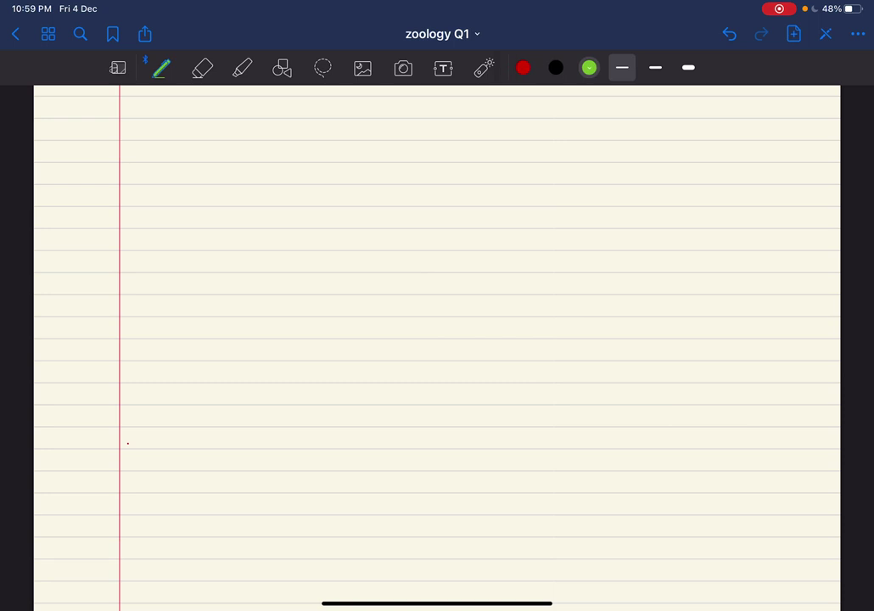
{"action": "left_click", "coordinate": [362, 68]}
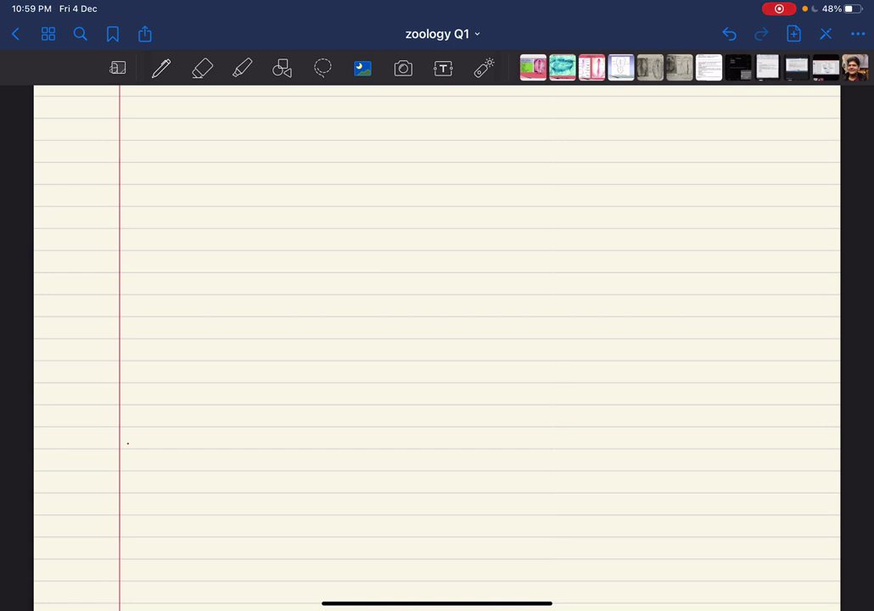
{"action": "left_click", "coordinate": [800, 584]}
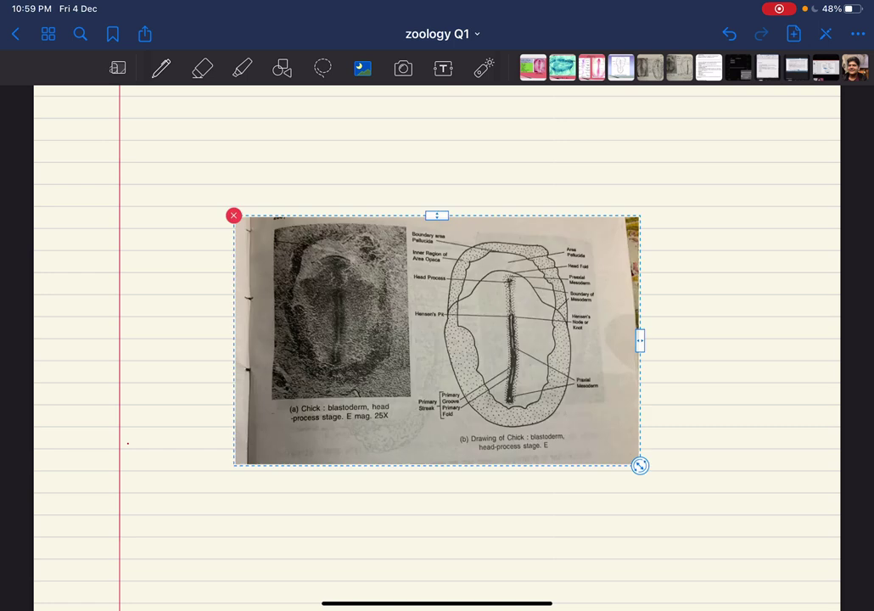
{"action": "left_click_drag", "start_coordinate": [437, 339], "coordinate": [442, 352]}
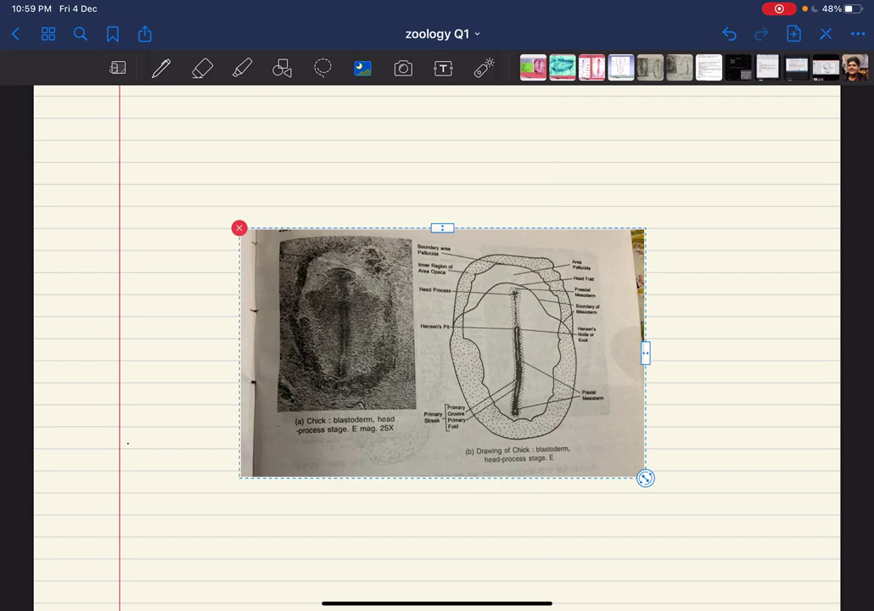
{"action": "mouse_move", "coordinate": [645, 478]}
{"action": "left_mouse_down"}
{"action": "mouse_move", "coordinate": [774, 556]}
{"action": "mouse_move", "coordinate": [767, 578]}
{"action": "mouse_move", "coordinate": [782, 562]}
{"action": "left_mouse_up"}
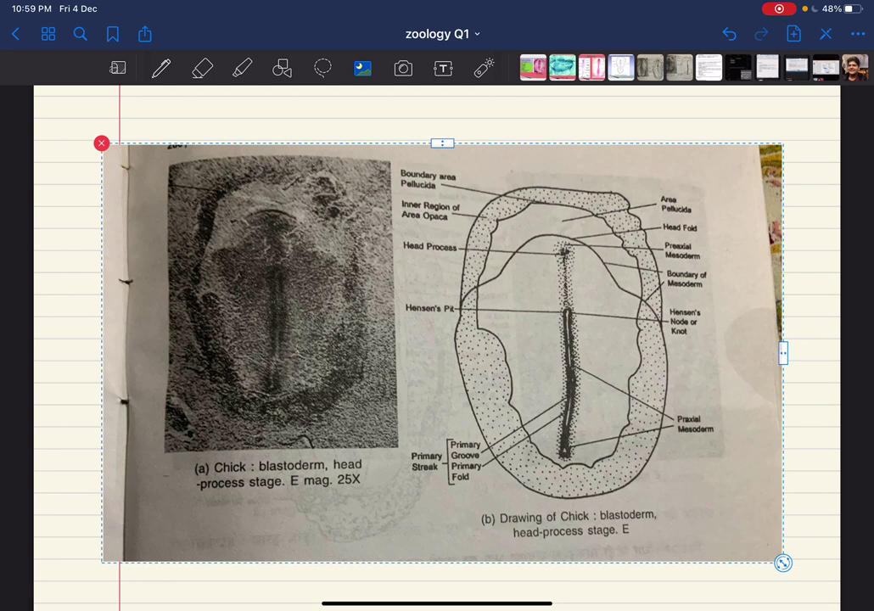
{"action": "left_click_drag", "start_coordinate": [442, 352], "coordinate": [456, 352]}
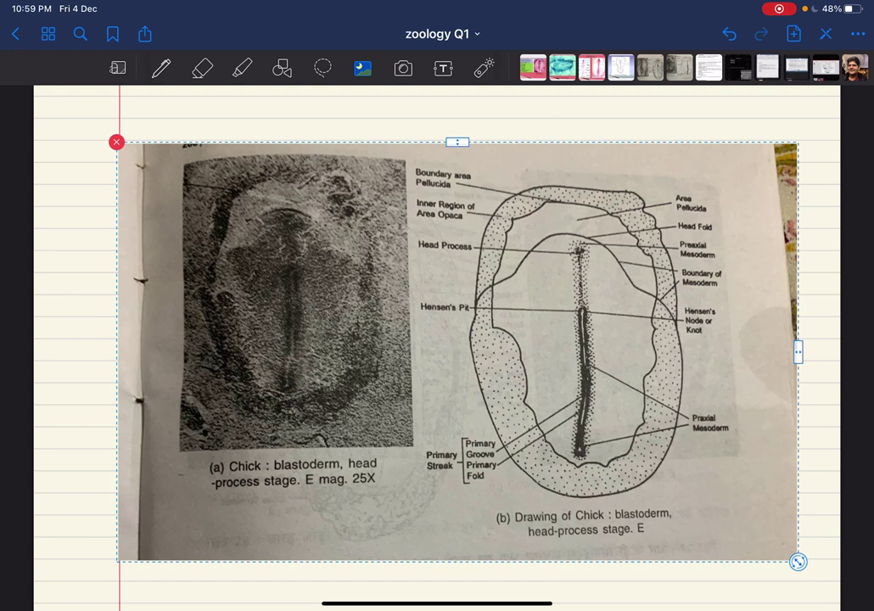
{"action": "left_click", "coordinate": [161, 68]}
{"action": "left_click_drag", "start_coordinate": [344, 424], "coordinate": [373, 414]}
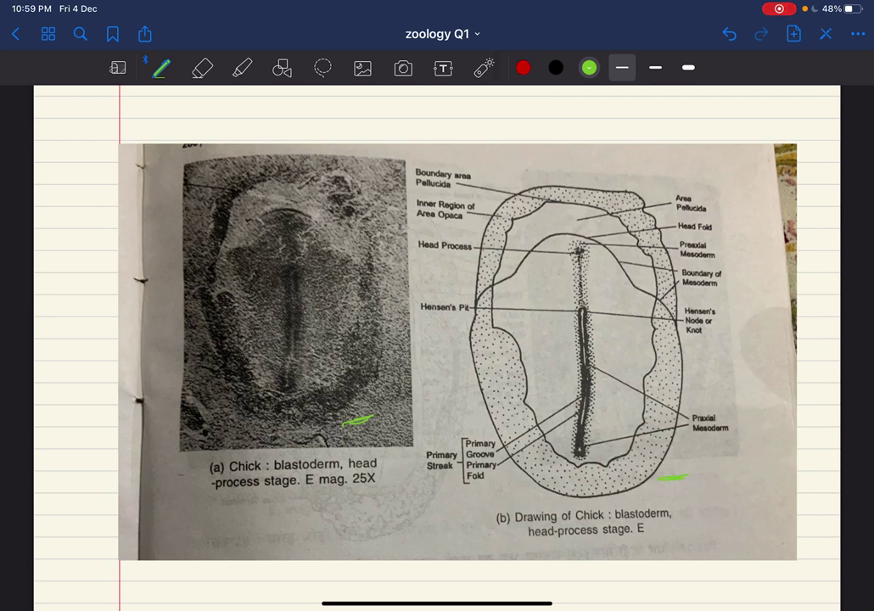
- In red, draw three arrows at the green marks and underline mag. 25X in the caption
{"action": "left_click", "coordinate": [524, 68]}
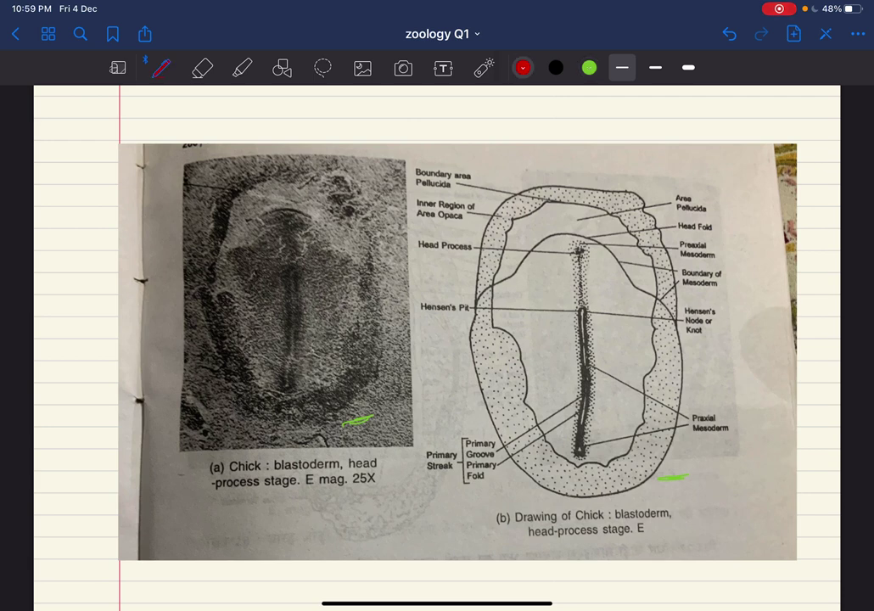
{"action": "mouse_move", "coordinate": [717, 477]}
{"action": "left_mouse_down"}
{"action": "mouse_move", "coordinate": [663, 479]}
{"action": "mouse_move", "coordinate": [681, 486]}
{"action": "left_mouse_up"}
{"action": "left_click_drag", "start_coordinate": [399, 471], "coordinate": [363, 418]}
{"action": "left_click_drag", "start_coordinate": [358, 450], "coordinate": [368, 430]}
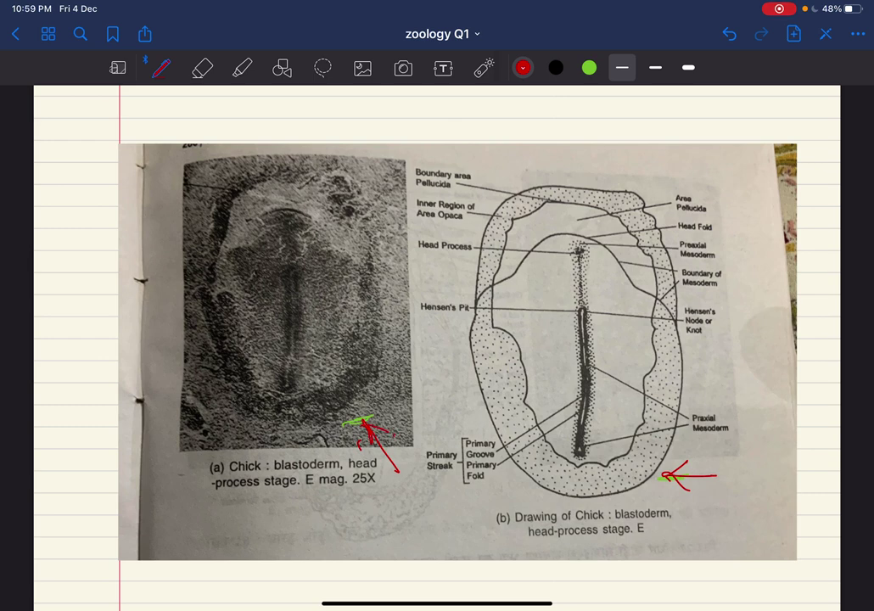
{"action": "mouse_move", "coordinate": [344, 490]}
{"action": "left_mouse_down"}
{"action": "mouse_move", "coordinate": [388, 487]}
{"action": "mouse_move", "coordinate": [374, 495]}
{"action": "left_mouse_up"}
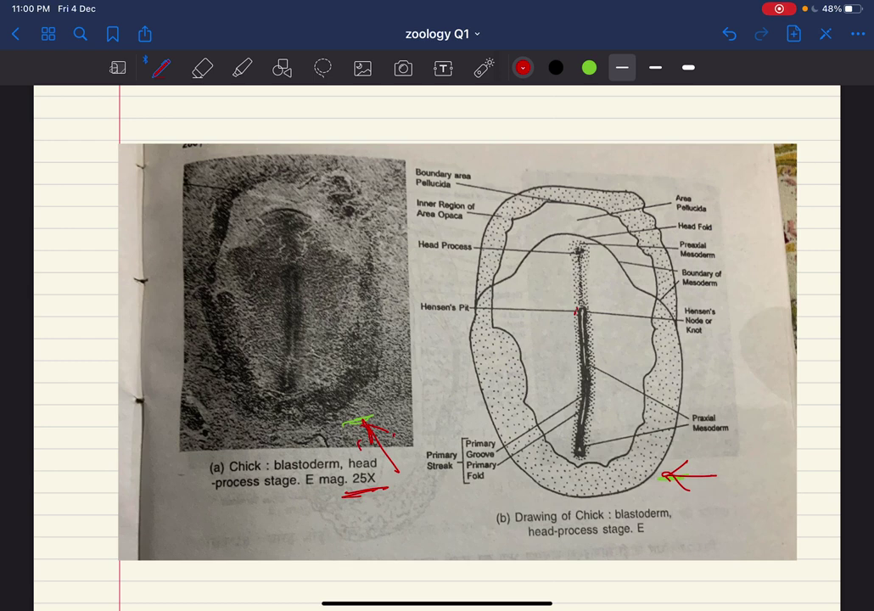
- Mark the primitive streak, underline Praxial Mesoderm and Area Opaca, and sketch a small oval above
{"action": "left_click_drag", "start_coordinate": [577, 366], "coordinate": [579, 400]}
{"action": "left_click_drag", "start_coordinate": [701, 441], "coordinate": [727, 435]}
{"action": "mouse_move", "coordinate": [500, 105]}
{"action": "left_mouse_down"}
{"action": "mouse_move", "coordinate": [499, 135]}
{"action": "mouse_move", "coordinate": [513, 101]}
{"action": "mouse_move", "coordinate": [501, 131]}
{"action": "mouse_move", "coordinate": [506, 121]}
{"action": "left_mouse_up"}
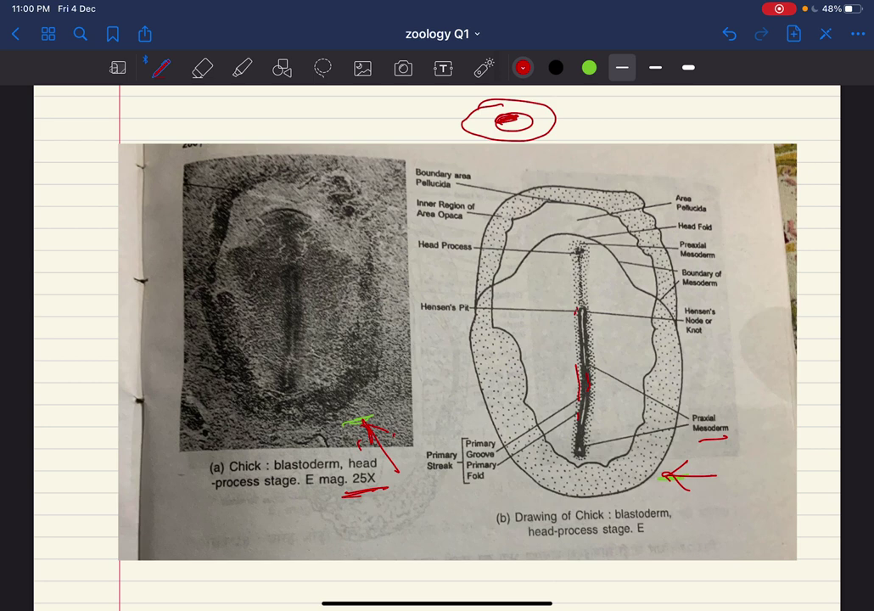
{"action": "left_click_drag", "start_coordinate": [424, 226], "coordinate": [484, 223]}
- Underline the Pellucida label and mark the Boundary area Pellucida pointer line in red
{"action": "left_click", "coordinate": [202, 68]}
{"action": "left_click", "coordinate": [160, 68]}
{"action": "left_click_drag", "start_coordinate": [413, 194], "coordinate": [446, 192]}
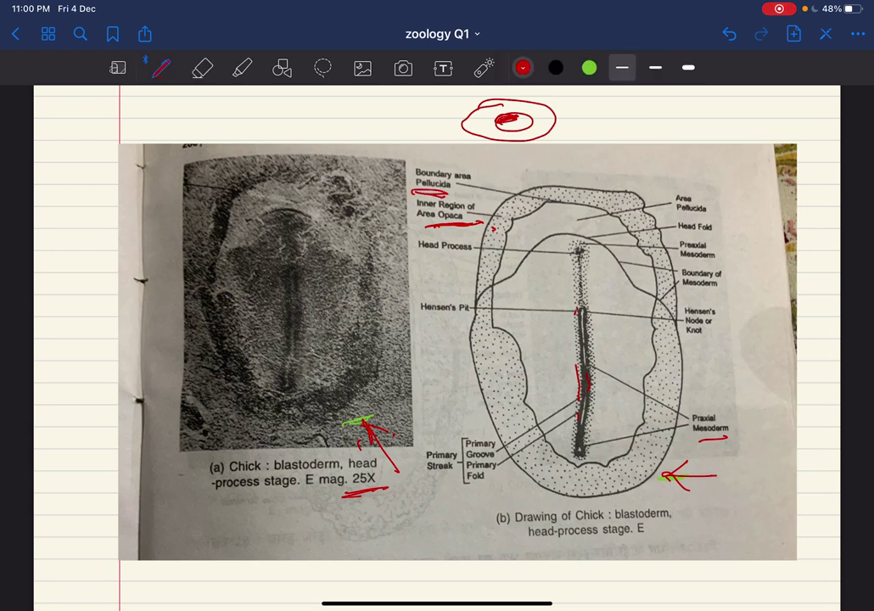
{"action": "left_click_drag", "start_coordinate": [549, 204], "coordinate": [556, 209]}
- Add a red dash near Area Pellucida and an arc over the head process, then open the photo picker
{"action": "left_click", "coordinate": [202, 68]}
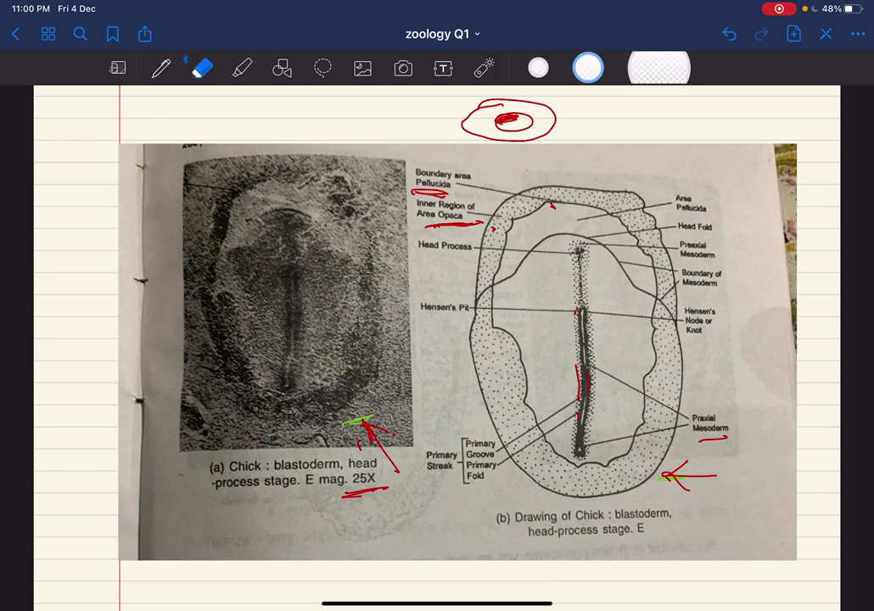
{"action": "left_click", "coordinate": [161, 68]}
{"action": "left_click_drag", "start_coordinate": [623, 218], "coordinate": [715, 214]}
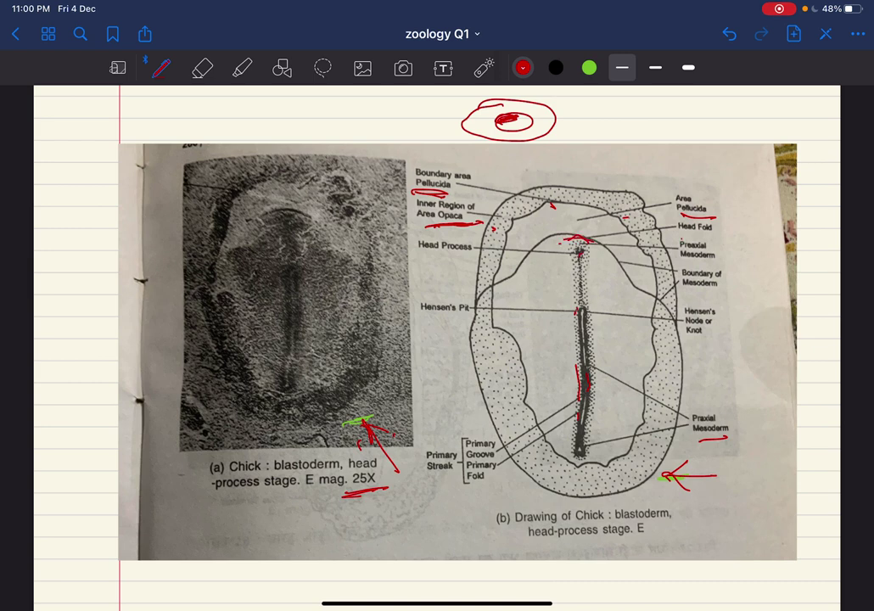
{"action": "left_click_drag", "start_coordinate": [563, 242], "coordinate": [594, 242]}
{"action": "left_click", "coordinate": [363, 67]}
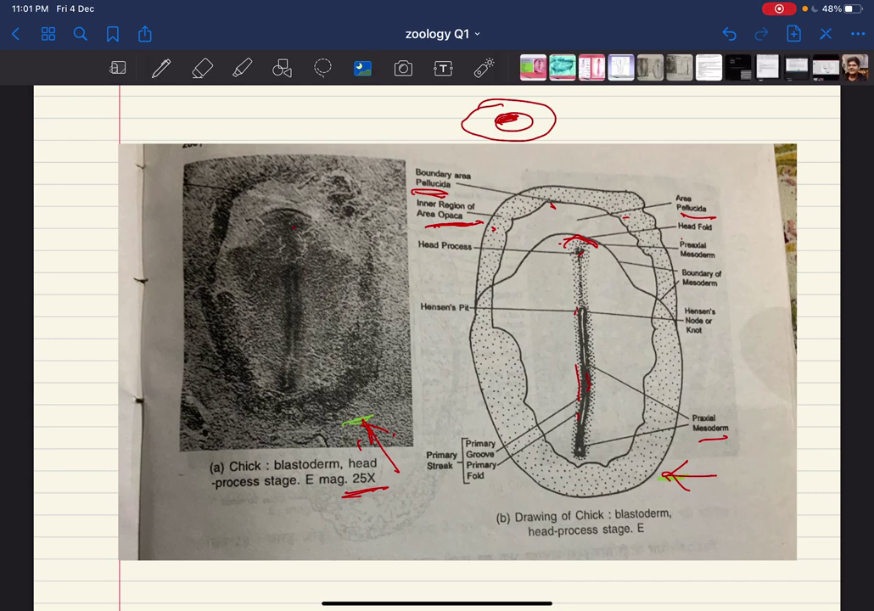
{"action": "left_click", "coordinate": [407, 144]}
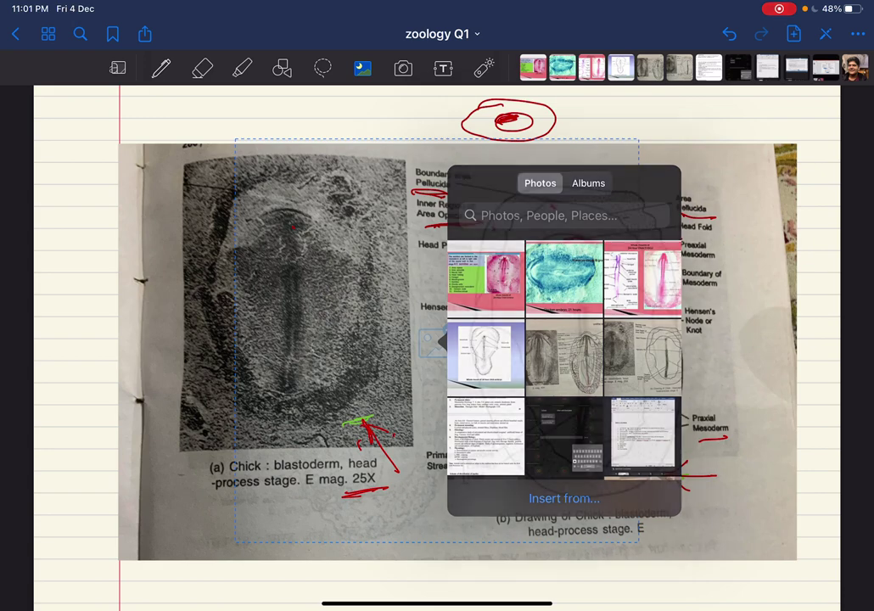
- Close the picker, delete the blastoderm photo, and scroll down to the blank third page
{"action": "left_click", "coordinate": [255, 339]}
{"action": "left_click_drag", "start_coordinate": [459, 352], "coordinate": [429, 391]}
{"action": "left_click", "coordinate": [89, 182]}
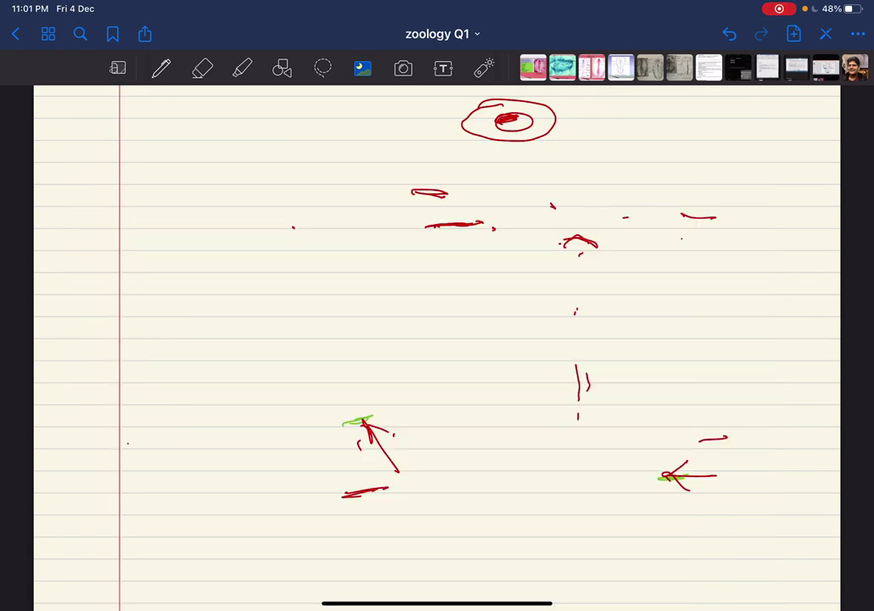
{"action": "scroll", "coordinate": [437, 339], "scroll_direction": "down", "scroll_amount": 5}
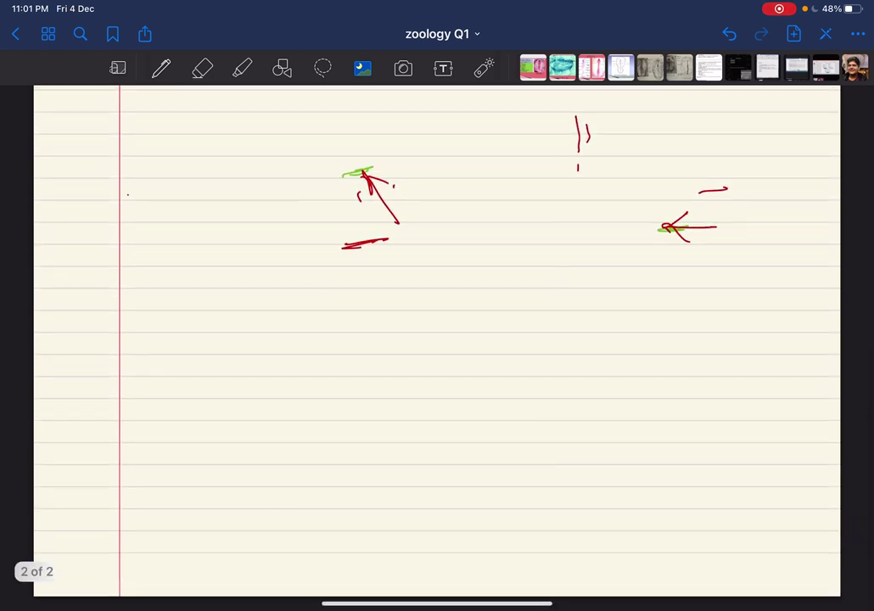
{"action": "scroll", "coordinate": [437, 339], "scroll_direction": "down", "scroll_amount": 10}
{"action": "scroll", "coordinate": [436, 339], "scroll_direction": "down", "scroll_amount": 5}
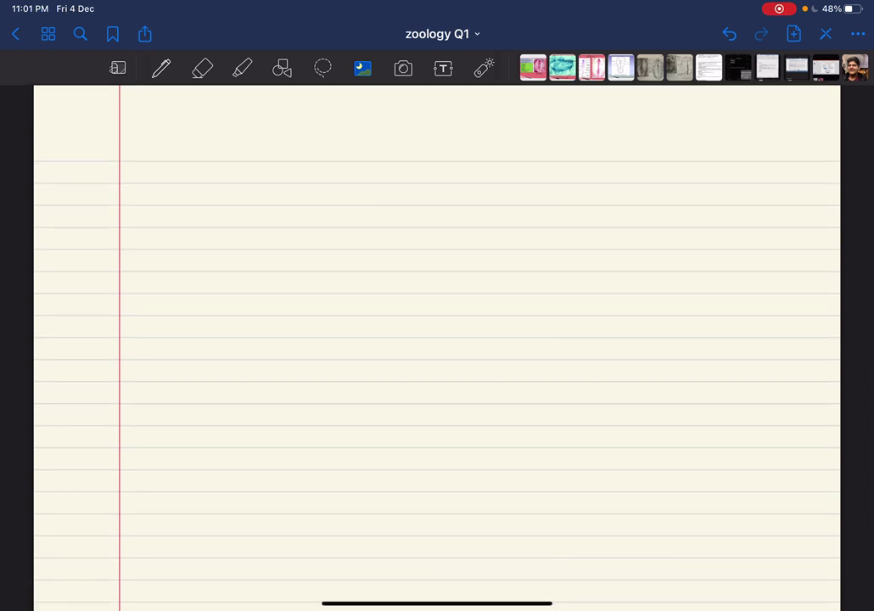
- Insert the 21-hour chicken embryo image and enlarge it to about 620 px wide
{"action": "left_click", "coordinate": [562, 68]}
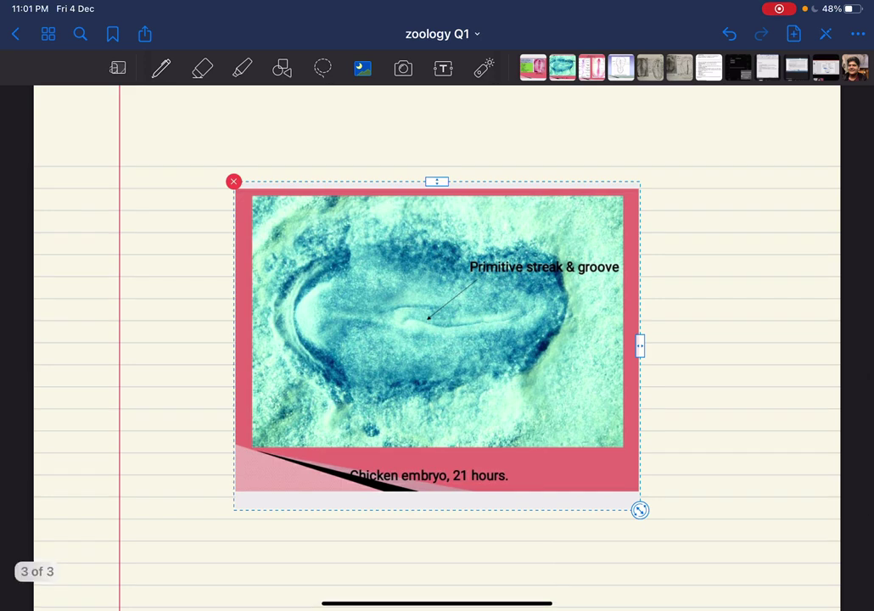
{"action": "left_click_drag", "start_coordinate": [640, 505], "coordinate": [752, 601]}
{"action": "mouse_move", "coordinate": [437, 339]}
{"action": "left_mouse_down"}
{"action": "mouse_move", "coordinate": [512, 341]}
{"action": "mouse_move", "coordinate": [451, 346]}
{"action": "left_mouse_up"}
- Underline Primitive streak in red, then select the 21-hour embryo photo
{"action": "left_click", "coordinate": [162, 68]}
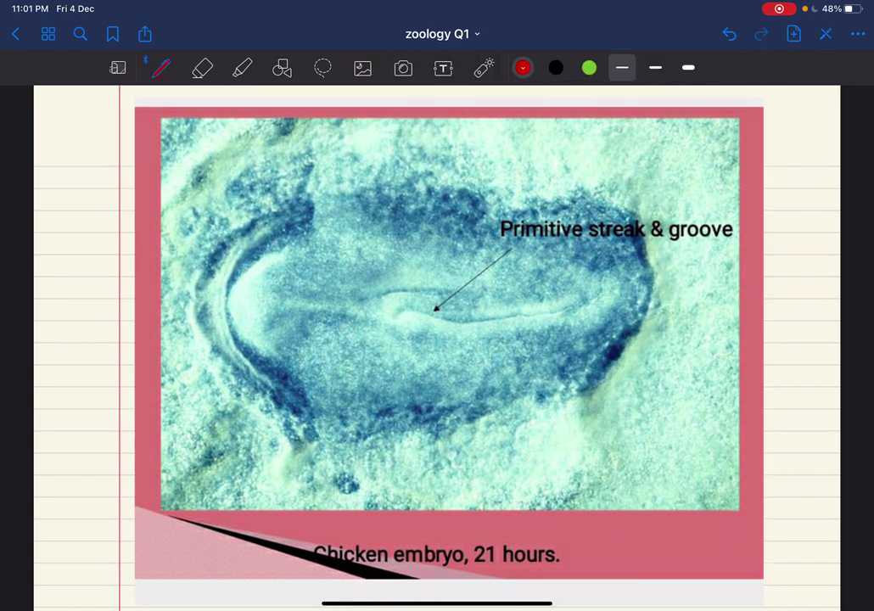
{"action": "left_click_drag", "start_coordinate": [500, 249], "coordinate": [718, 249]}
{"action": "left_click", "coordinate": [362, 68]}
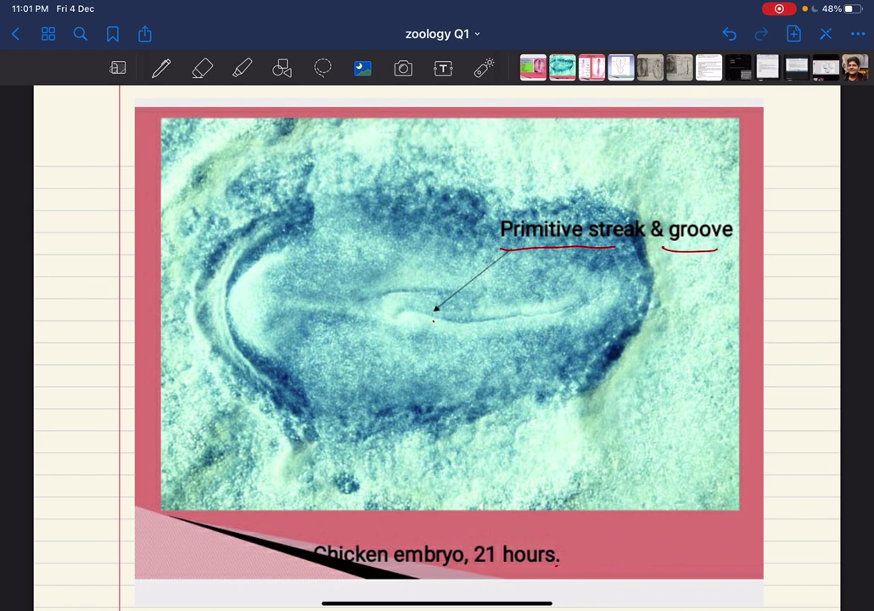
{"action": "left_click", "coordinate": [161, 68]}
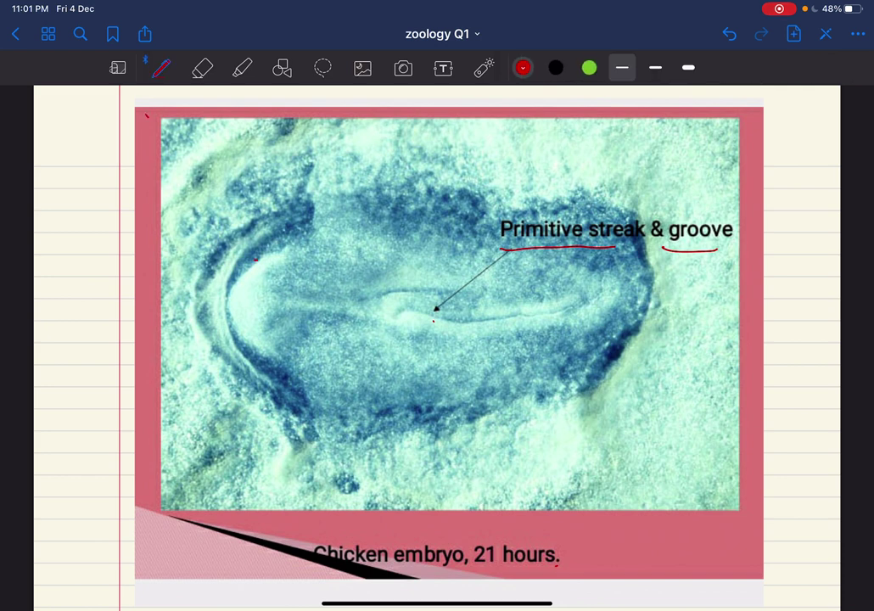
{"action": "left_click", "coordinate": [363, 68]}
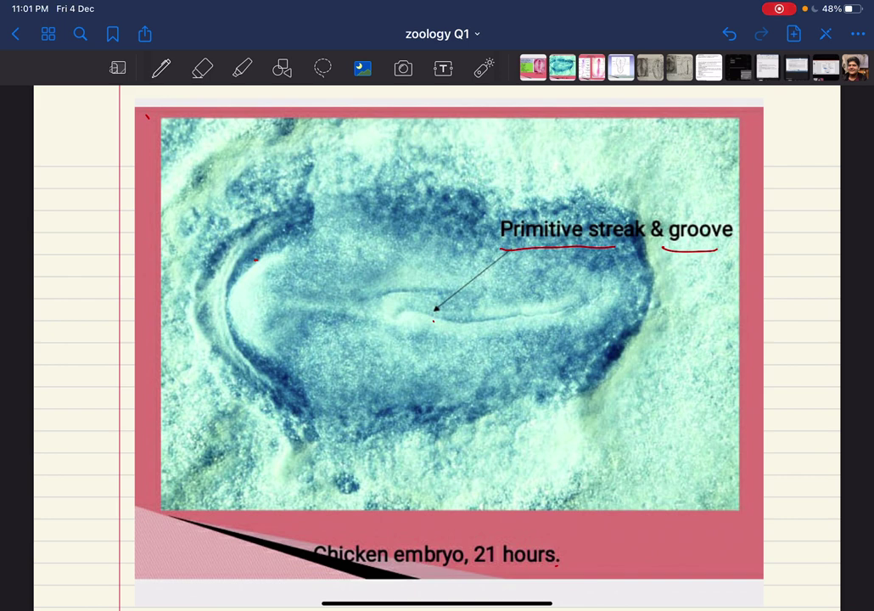
{"action": "left_click", "coordinate": [436, 339]}
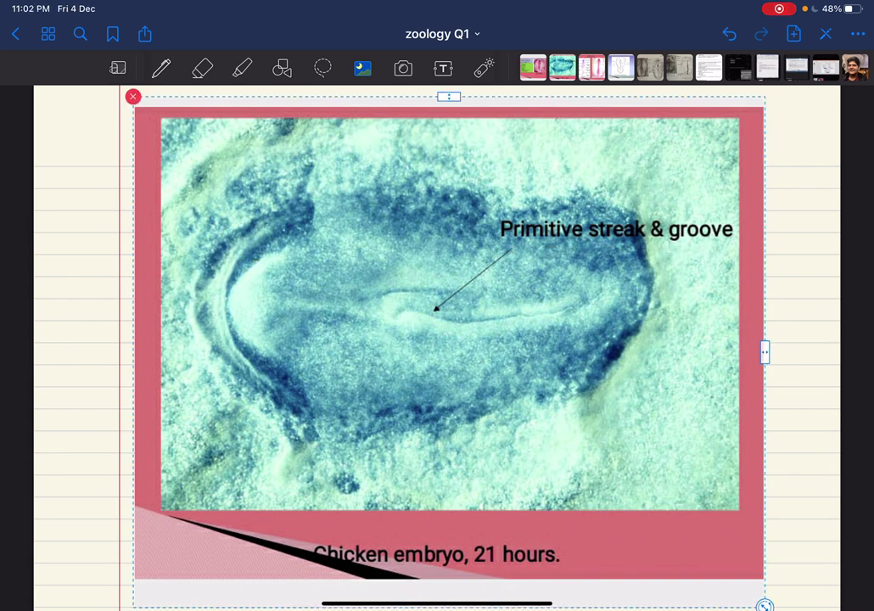
- Paste the 24-Hour Chick Embryo image over the 21-hour photo, remove the latter, and enlarge the new image across the page
{"action": "left_click", "coordinate": [436, 339]}
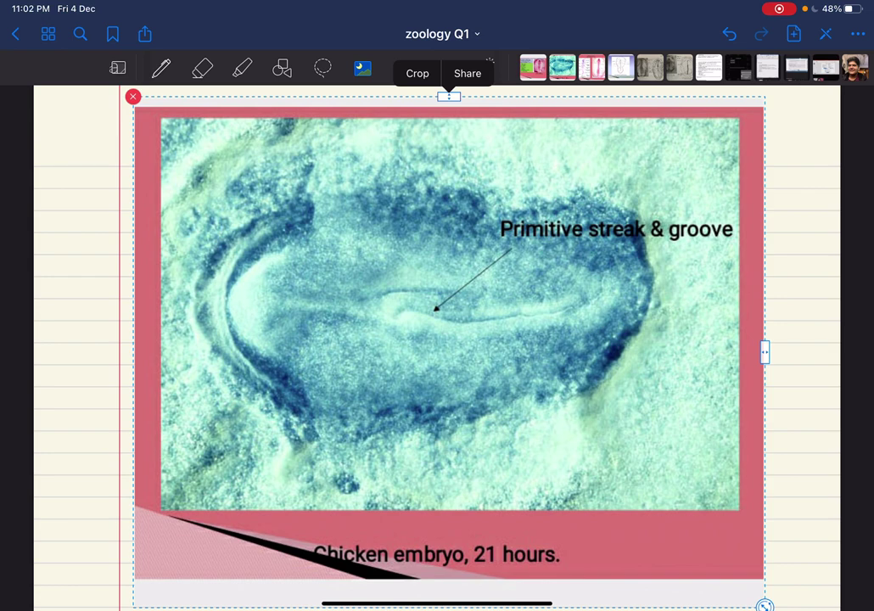
{"action": "key", "text": "ctrl+v"}
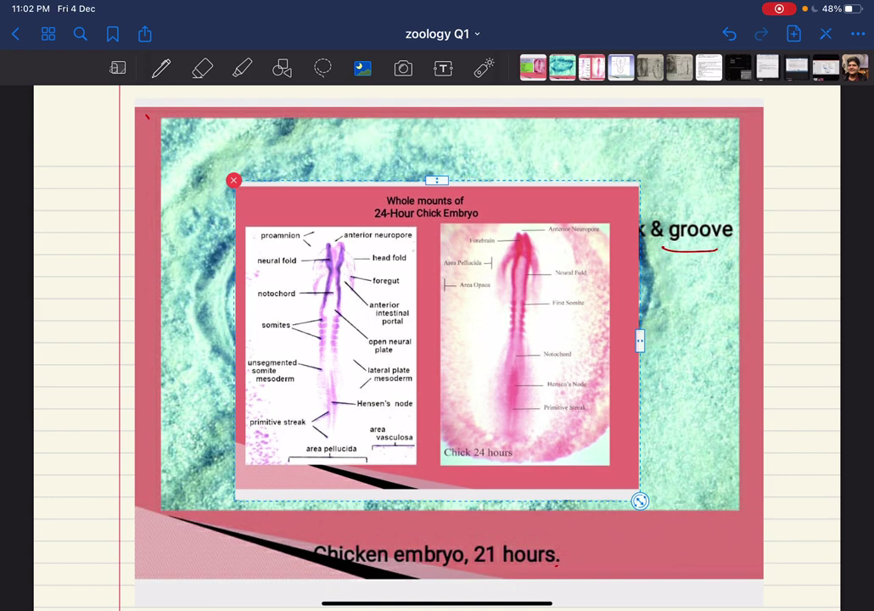
{"action": "key", "text": "Escape"}
{"action": "key", "text": "ctrl+z"}
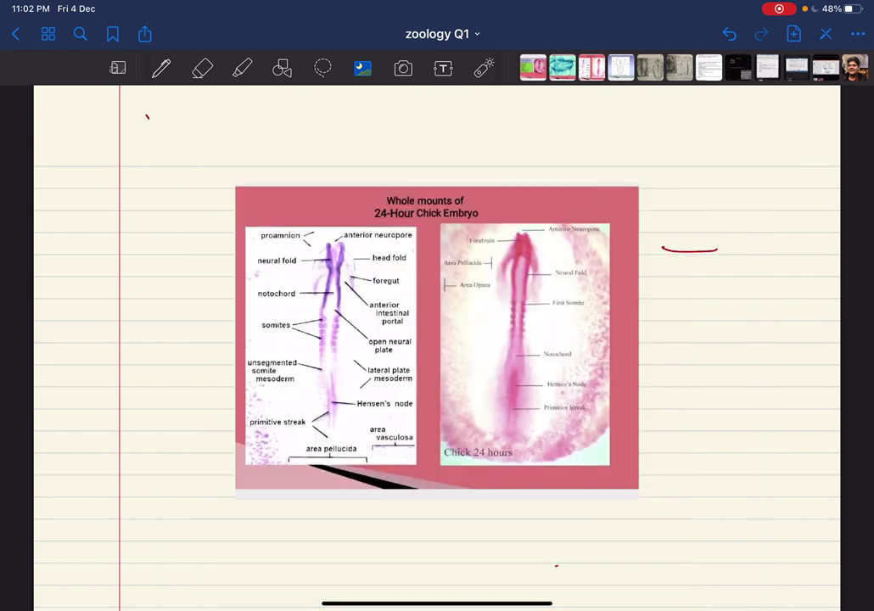
{"action": "left_click", "coordinate": [437, 338]}
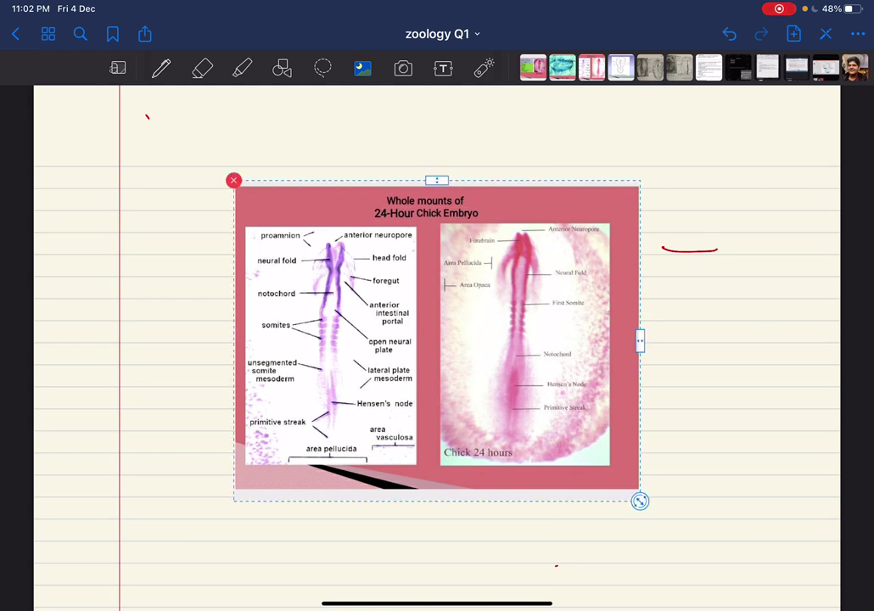
{"action": "left_click_drag", "start_coordinate": [640, 500], "coordinate": [754, 591]}
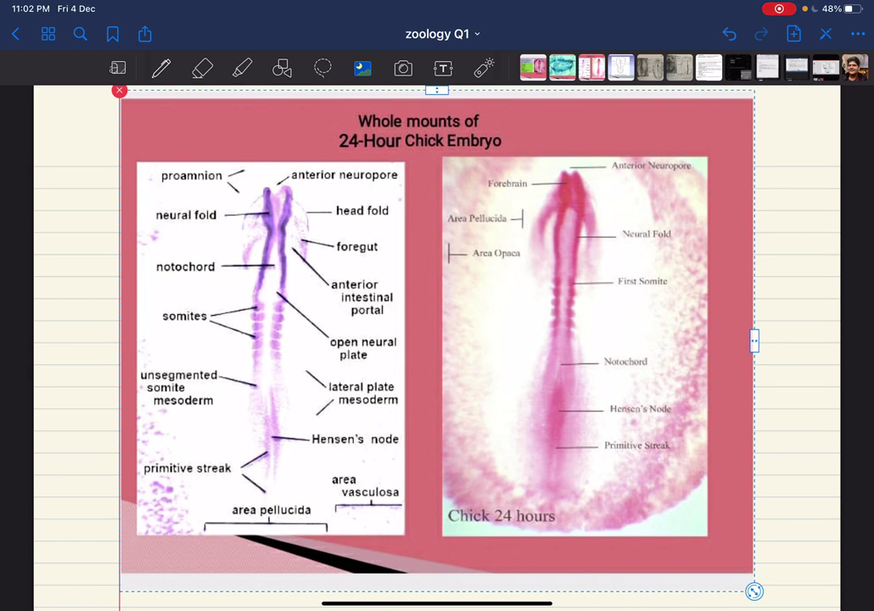
{"action": "mouse_move", "coordinate": [437, 340]}
{"action": "left_mouse_down"}
{"action": "mouse_move", "coordinate": [463, 337]}
{"action": "mouse_move", "coordinate": [435, 336]}
{"action": "left_mouse_up"}
- Draw red lines under the somites, head fold, neural fold, proamnion and anterior neuropore labels
{"action": "left_click", "coordinate": [160, 68]}
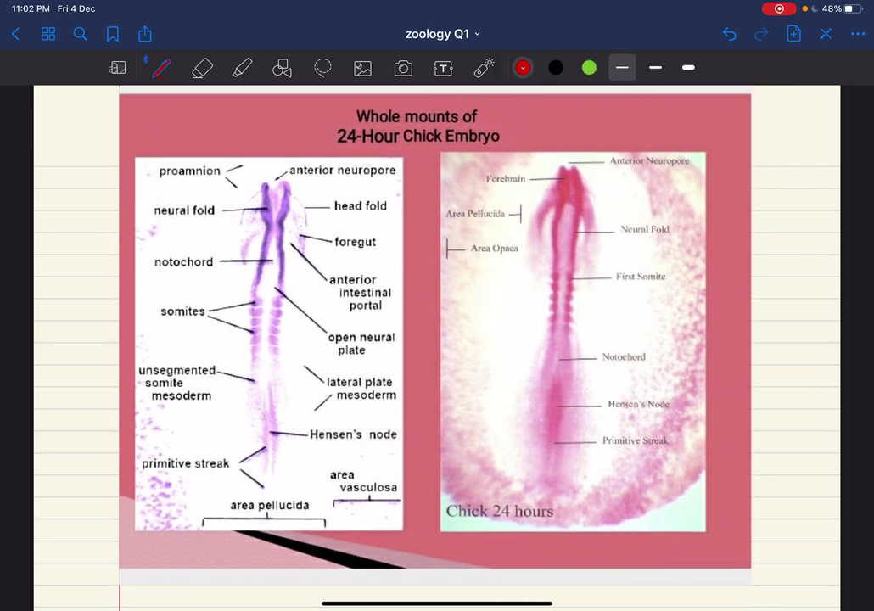
{"action": "left_click_drag", "start_coordinate": [159, 330], "coordinate": [207, 326]}
{"action": "left_click_drag", "start_coordinate": [334, 218], "coordinate": [384, 216]}
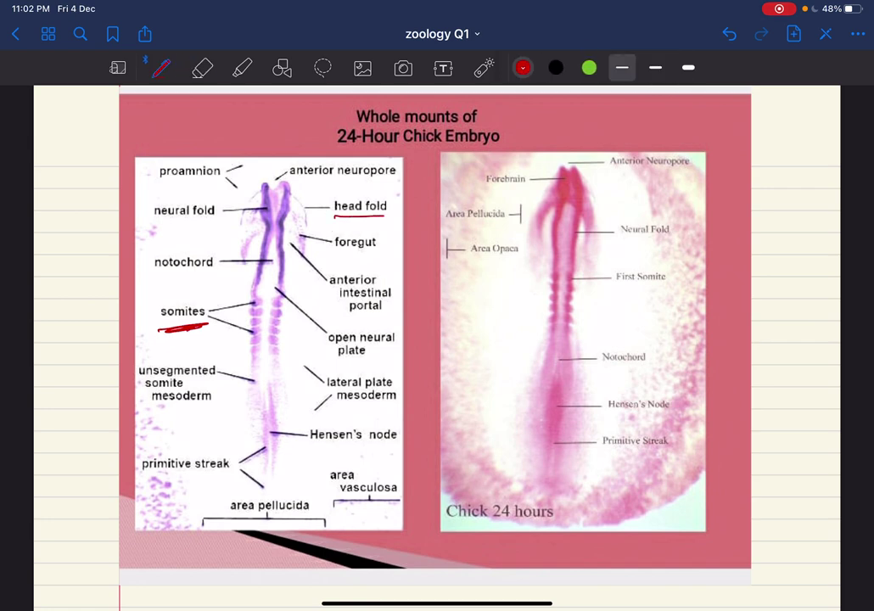
{"action": "left_click_drag", "start_coordinate": [155, 224], "coordinate": [222, 219]}
{"action": "left_click_drag", "start_coordinate": [160, 181], "coordinate": [223, 178]}
{"action": "left_click_drag", "start_coordinate": [292, 180], "coordinate": [392, 178]}
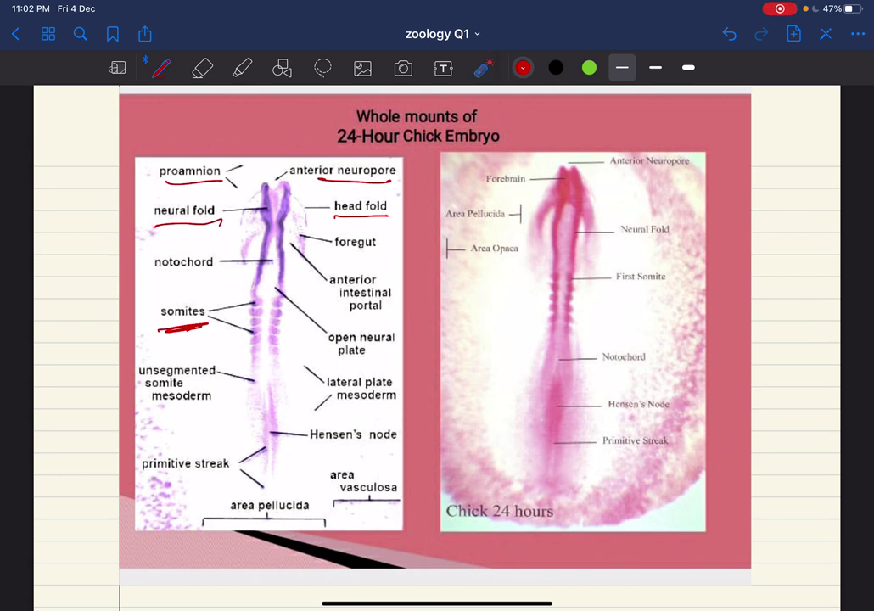
- Highlight near somites, then temporarily point out First Somite, the Notochord line and Hensen's Node
{"action": "left_click", "coordinate": [483, 68]}
{"action": "mouse_move", "coordinate": [232, 303]}
{"action": "left_mouse_down"}
{"action": "mouse_move", "coordinate": [307, 277]}
{"action": "mouse_move", "coordinate": [293, 373]}
{"action": "mouse_move", "coordinate": [306, 263]}
{"action": "left_mouse_up"}
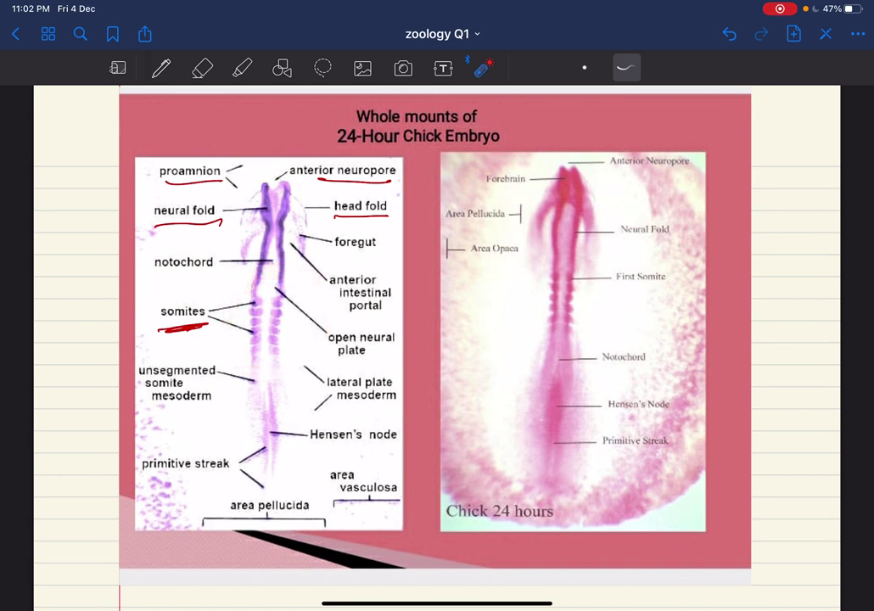
{"action": "mouse_move", "coordinate": [572, 273]}
{"action": "left_mouse_down"}
{"action": "mouse_move", "coordinate": [566, 285]}
{"action": "mouse_move", "coordinate": [574, 273]}
{"action": "mouse_move", "coordinate": [552, 259]}
{"action": "mouse_move", "coordinate": [594, 346]}
{"action": "mouse_move", "coordinate": [598, 259]}
{"action": "left_mouse_up"}
{"action": "left_click", "coordinate": [564, 383]}
{"action": "left_click_drag", "start_coordinate": [562, 336], "coordinate": [555, 428]}
{"action": "mouse_move", "coordinate": [601, 415]}
{"action": "left_mouse_down"}
{"action": "mouse_move", "coordinate": [671, 415]}
{"action": "mouse_move", "coordinate": [602, 428]}
{"action": "mouse_move", "coordinate": [554, 460]}
{"action": "mouse_move", "coordinate": [677, 448]}
{"action": "mouse_move", "coordinate": [602, 455]}
{"action": "left_mouse_up"}
{"action": "left_click", "coordinate": [362, 68]}
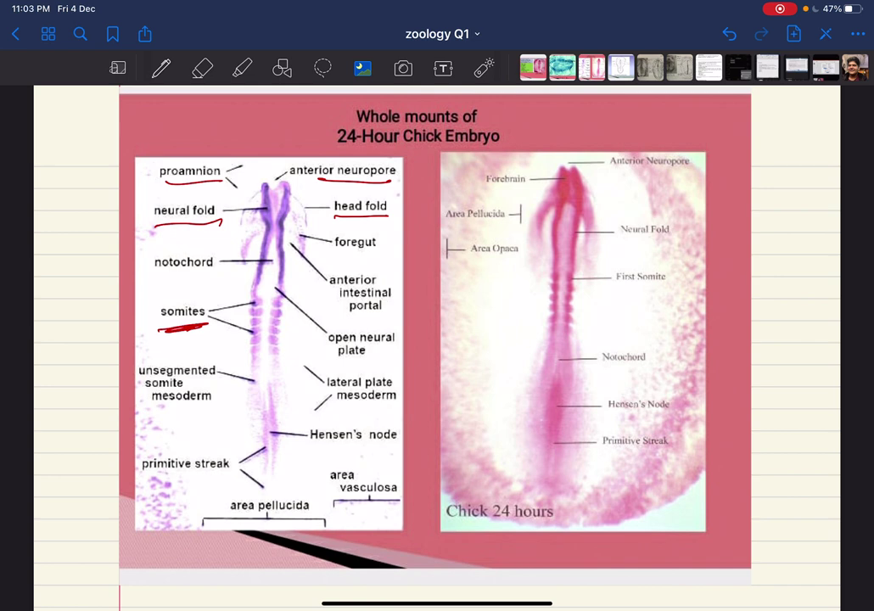
- Drag the 24-hour embryo image off the page, scroll down, and open the photo picker in the blank space
{"action": "left_click", "coordinate": [435, 331]}
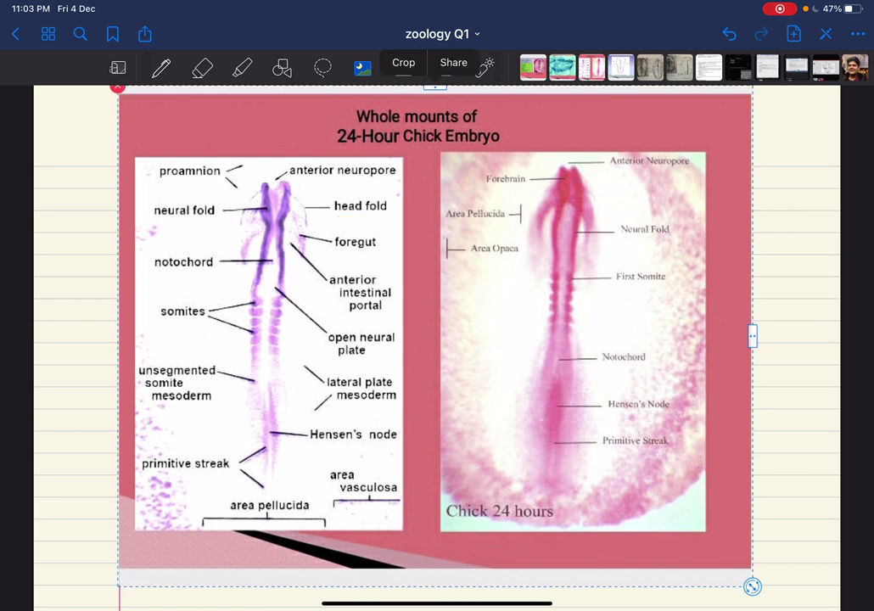
{"action": "left_click_drag", "start_coordinate": [435, 331], "coordinate": [450, 408]}
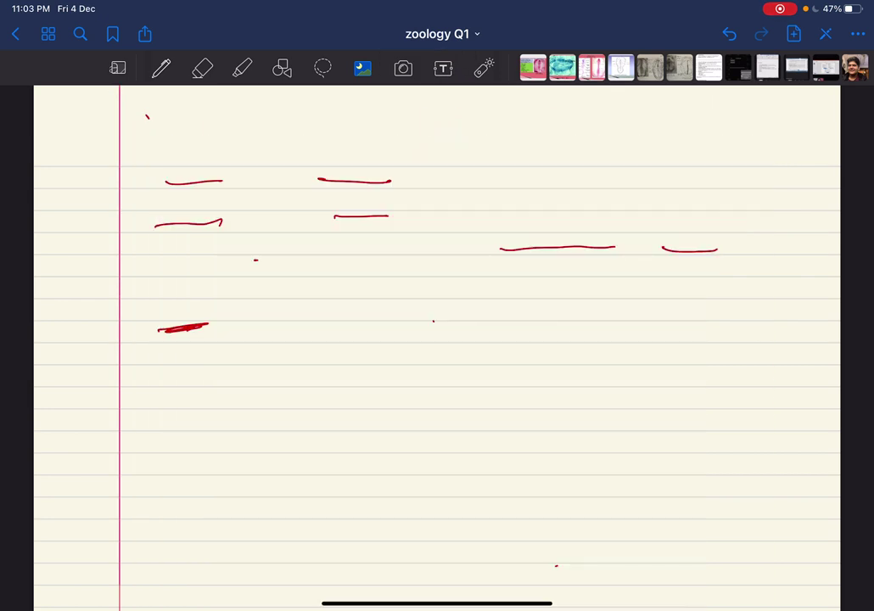
{"action": "scroll", "coordinate": [436, 340], "scroll_direction": "down", "scroll_amount": 10}
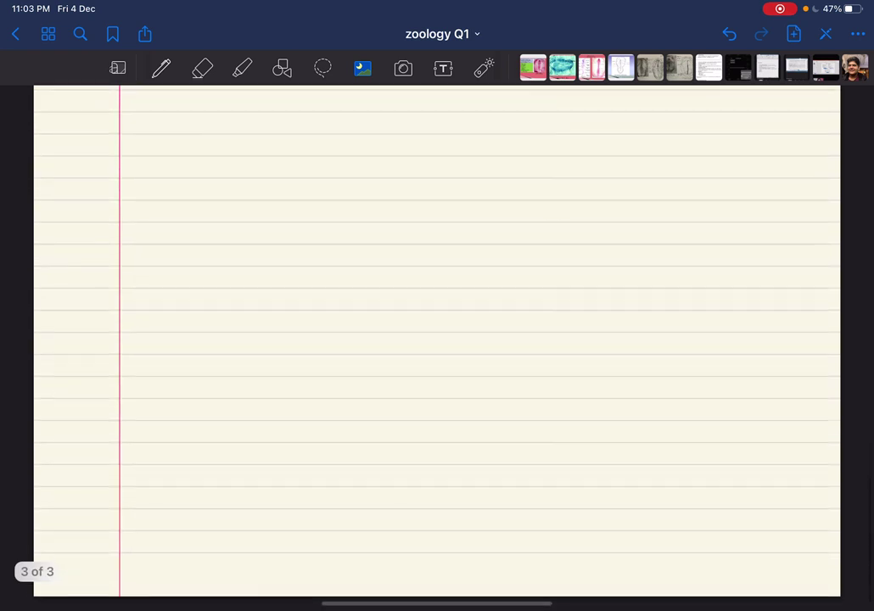
{"action": "left_click", "coordinate": [325, 274]}
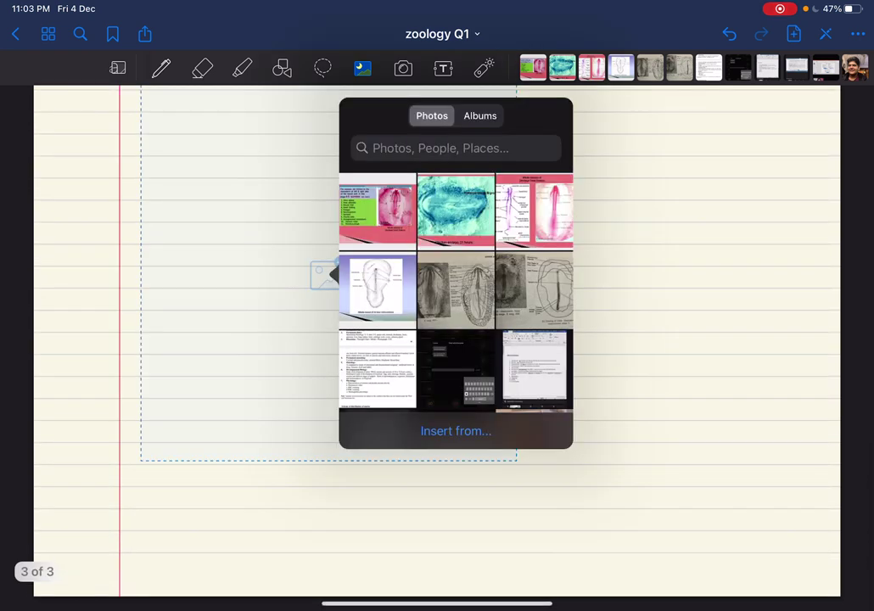